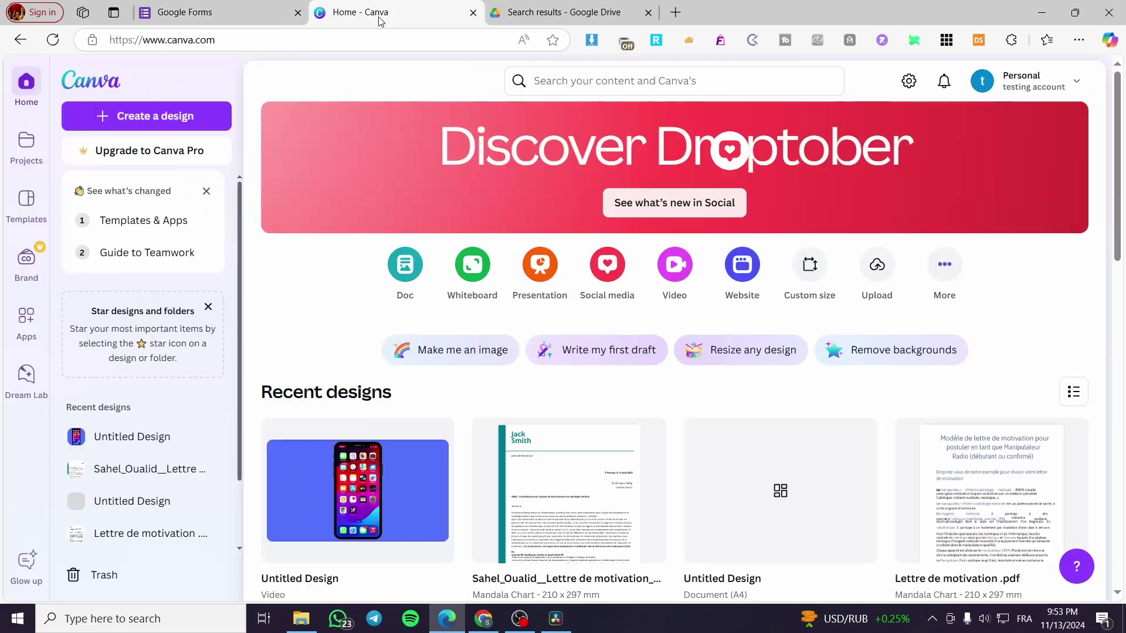
# Switch to Google Forms, create a blank form and give it the bold title "Ebook Demo"
pyautogui.click(212, 7)
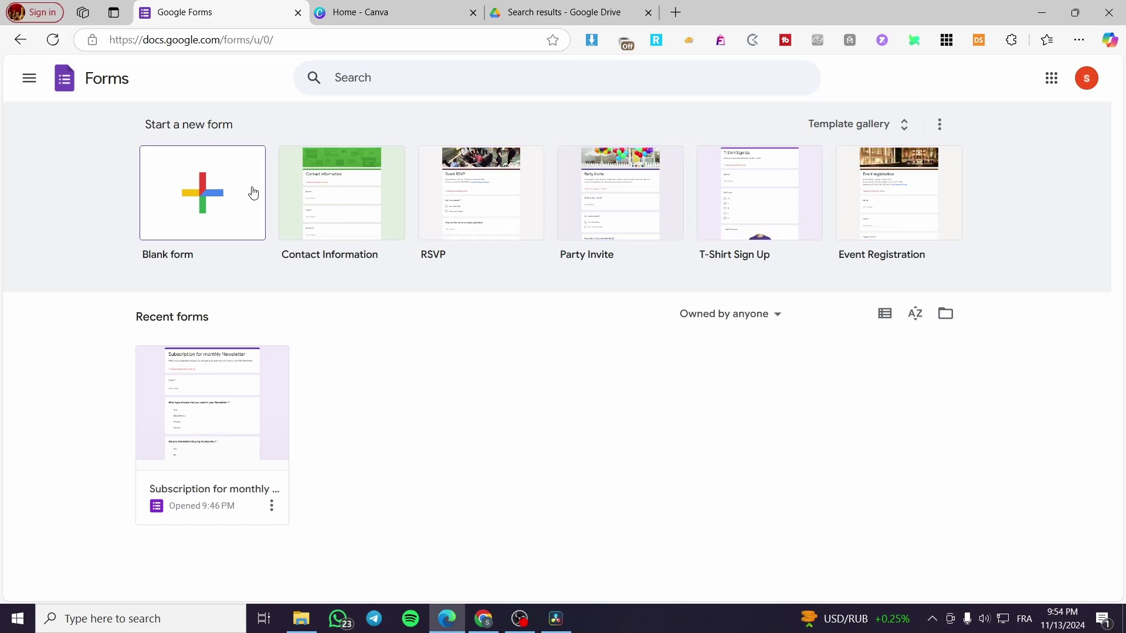
pyautogui.click(187, 211)
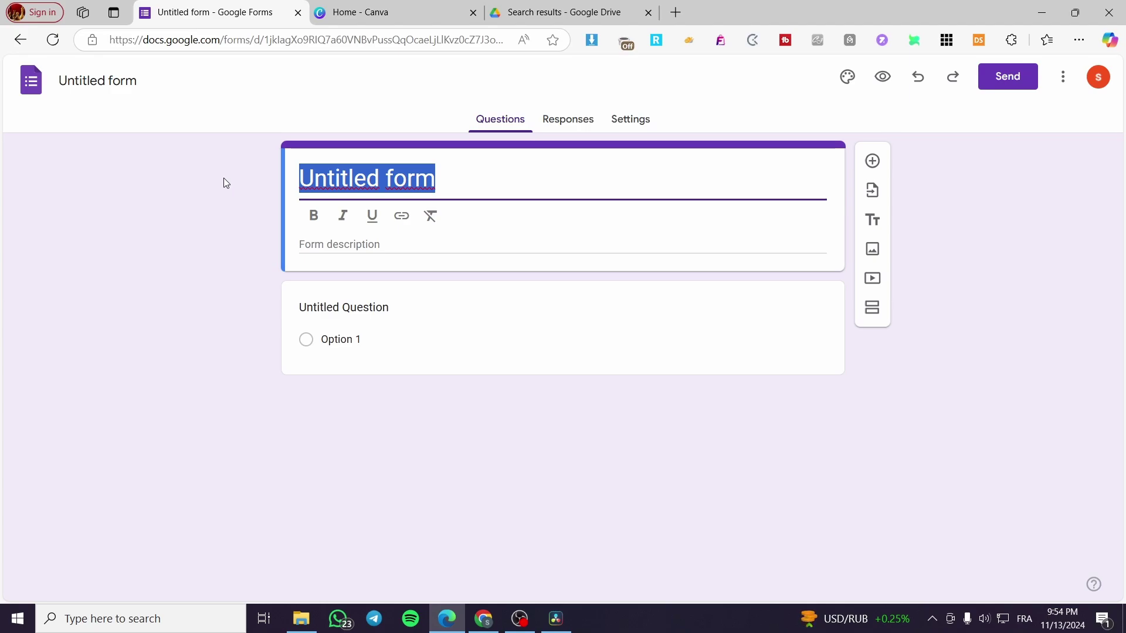
pyautogui.write('Ebook ')
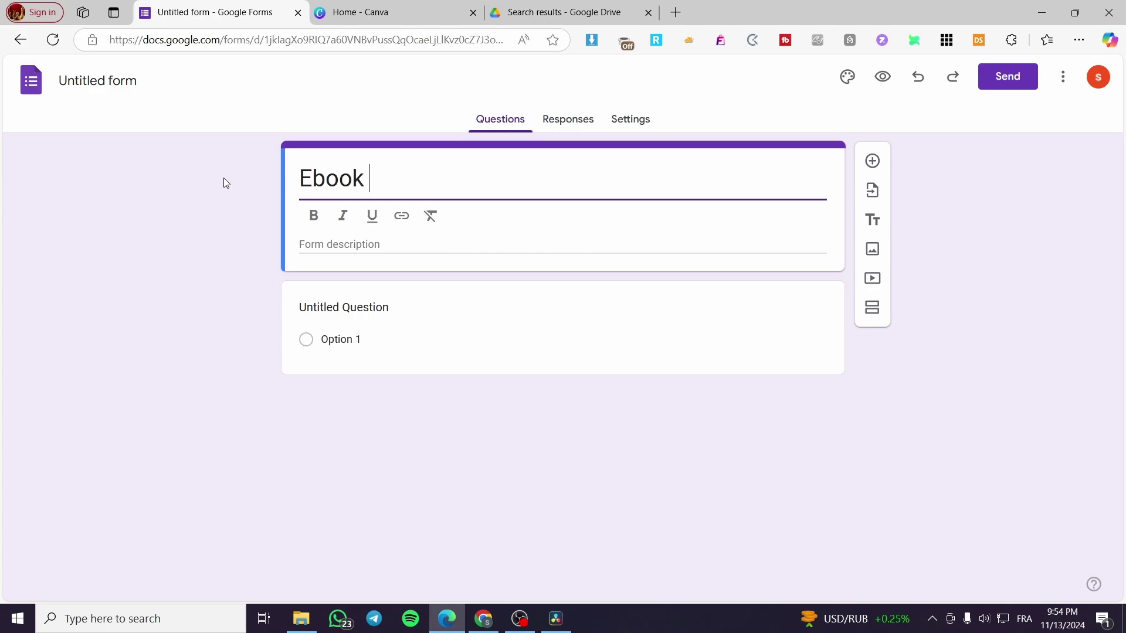
pyautogui.write('Demo')
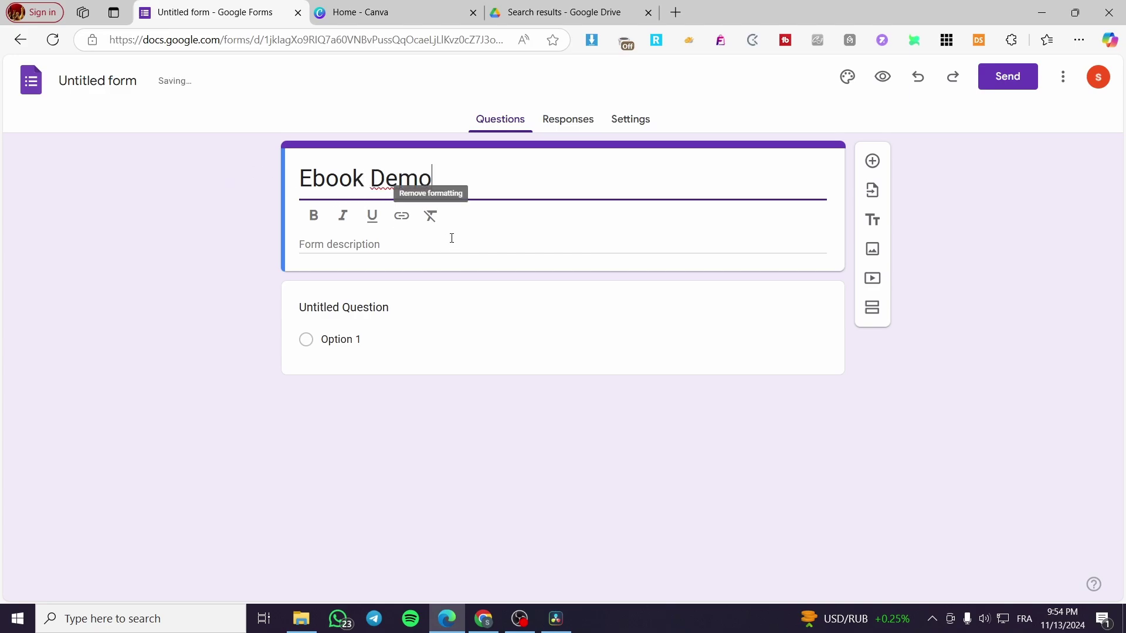
pyautogui.moveTo(462, 191); pyautogui.dragTo(249, 191)
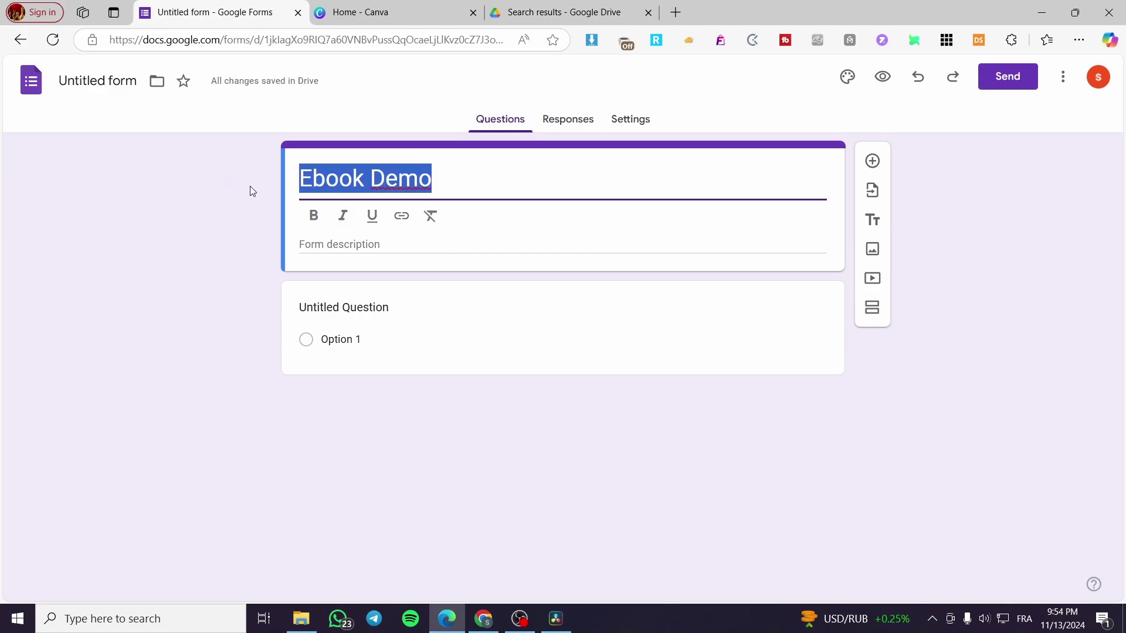
pyautogui.click(312, 217)
# Enter "This is a test Ebook for you" as the form description
pyautogui.click(477, 242)
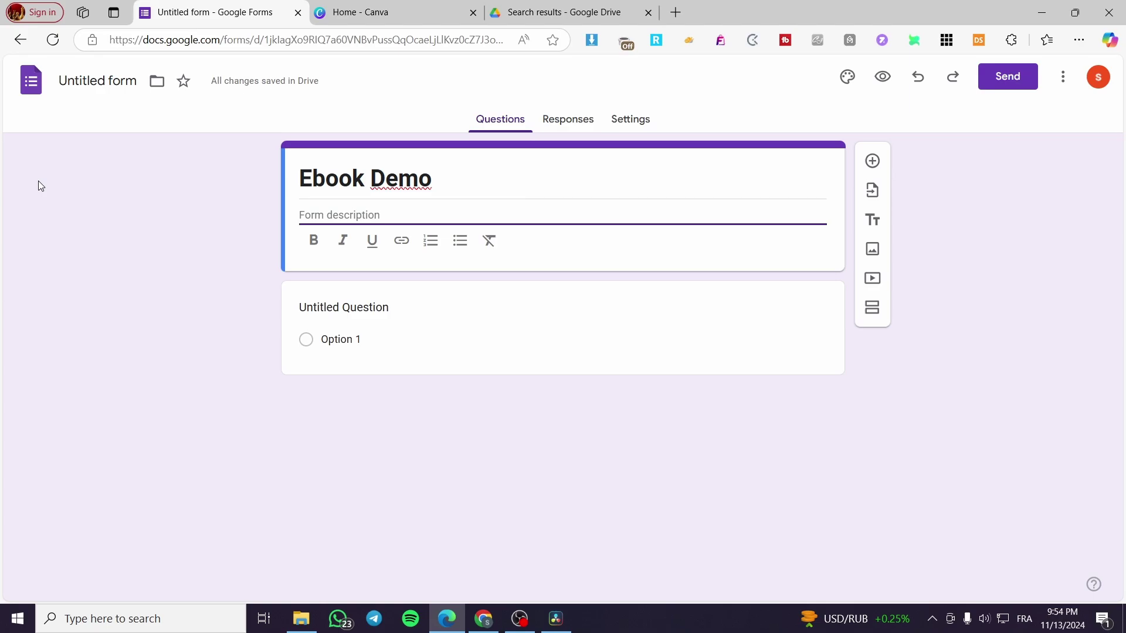
pyautogui.write('This is a test Eboook for')
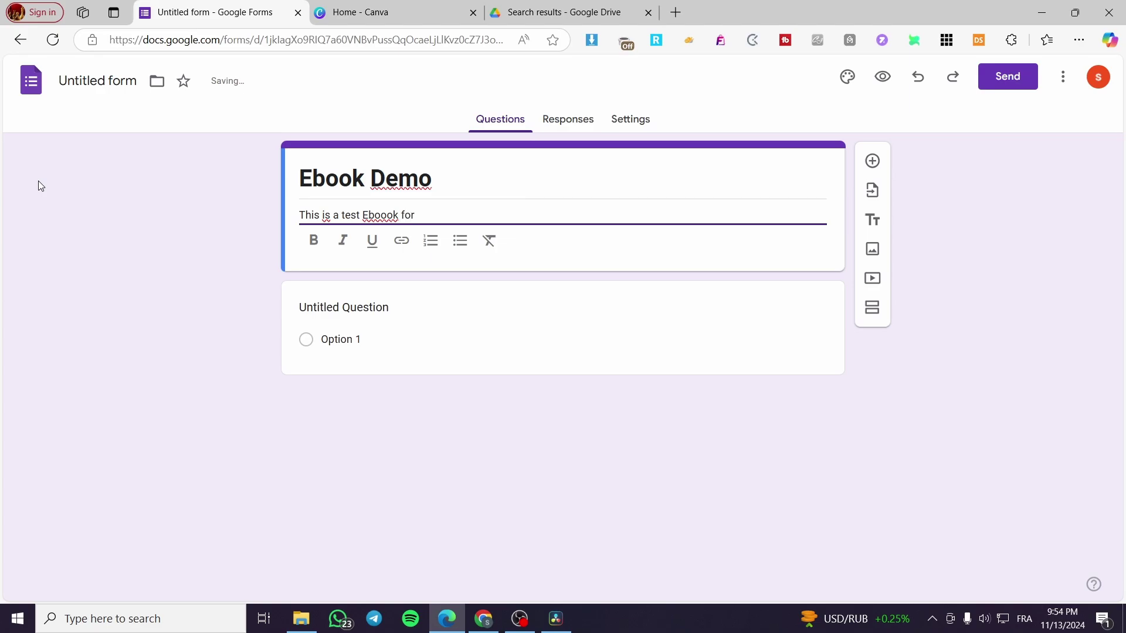
pyautogui.write(' yo')
pyautogui.press('Left')
pyautogui.press('Left')
pyautogui.press('Left')
pyautogui.press('Left')
pyautogui.press('Left')
pyautogui.press('Left')
pyautogui.press('Left')
pyautogui.press('BackSpace')
pyautogui.click(683, 298)
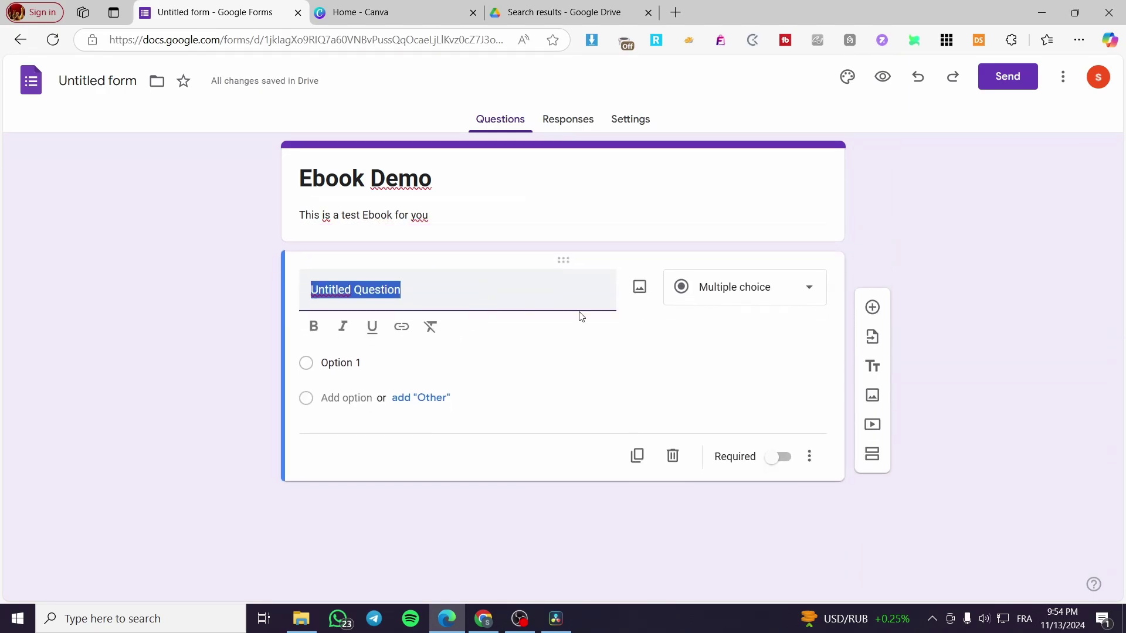
pyautogui.click(817, 294)
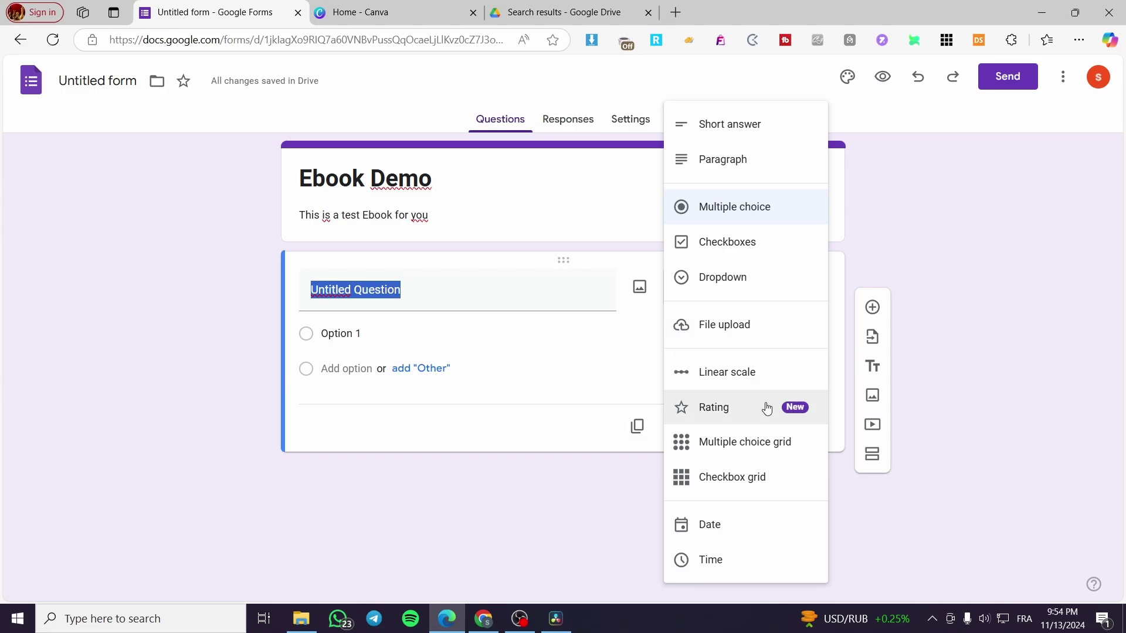
pyautogui.click(778, 324)
pyautogui.click(760, 375)
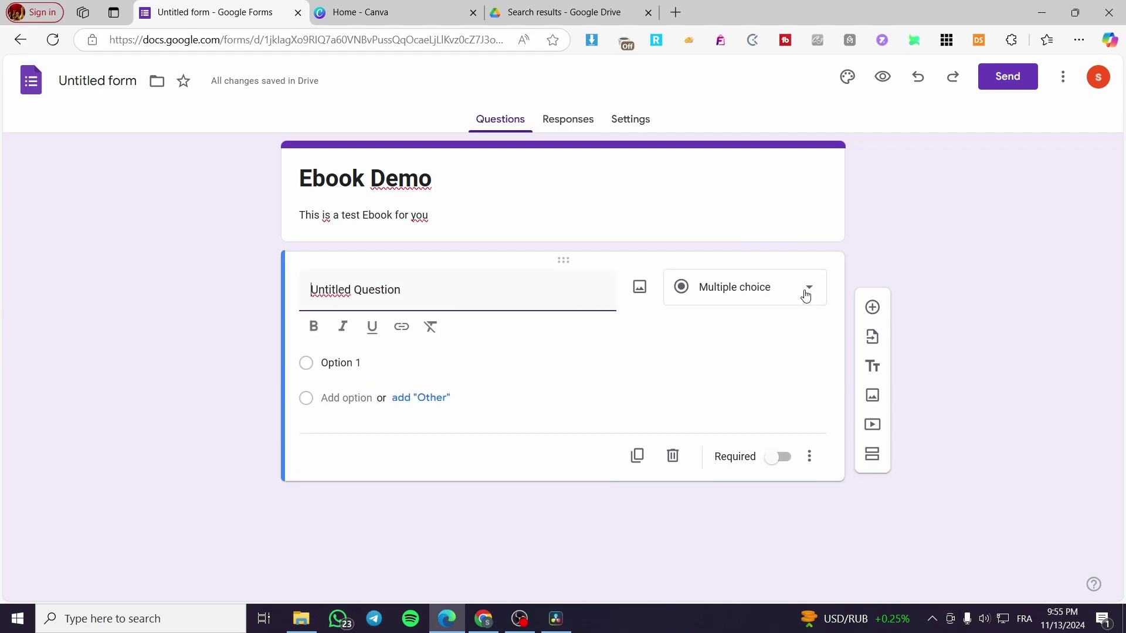
pyautogui.click(804, 294)
# Open image insertion for the untitled question and look through the Google Images, Photos, Webcam and By URL sources
pyautogui.click(638, 290)
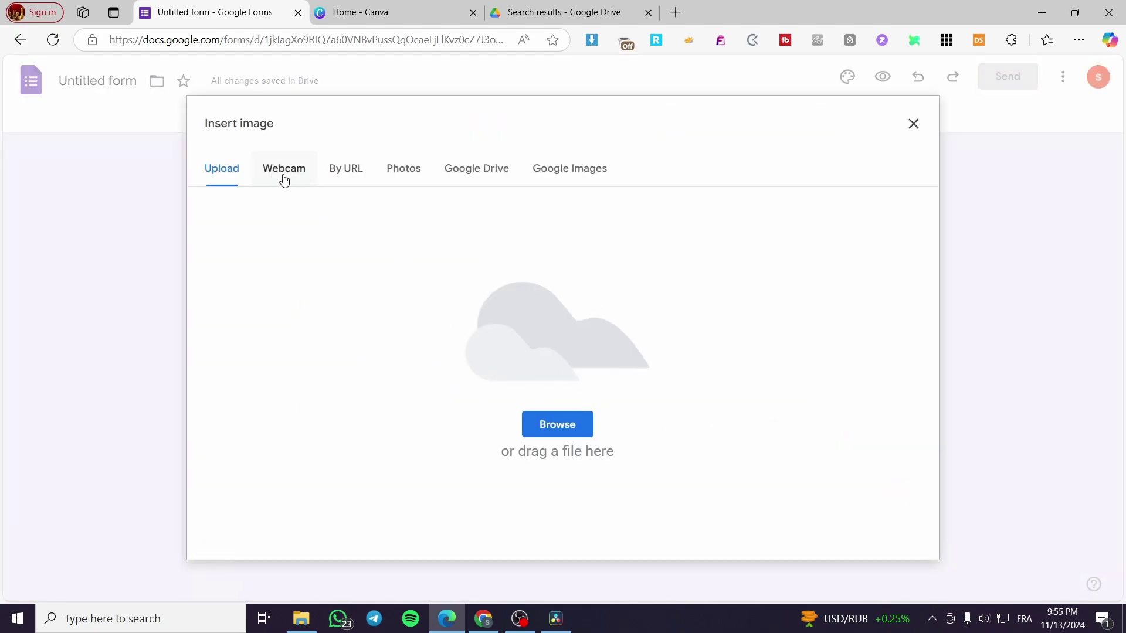
pyautogui.click(547, 182)
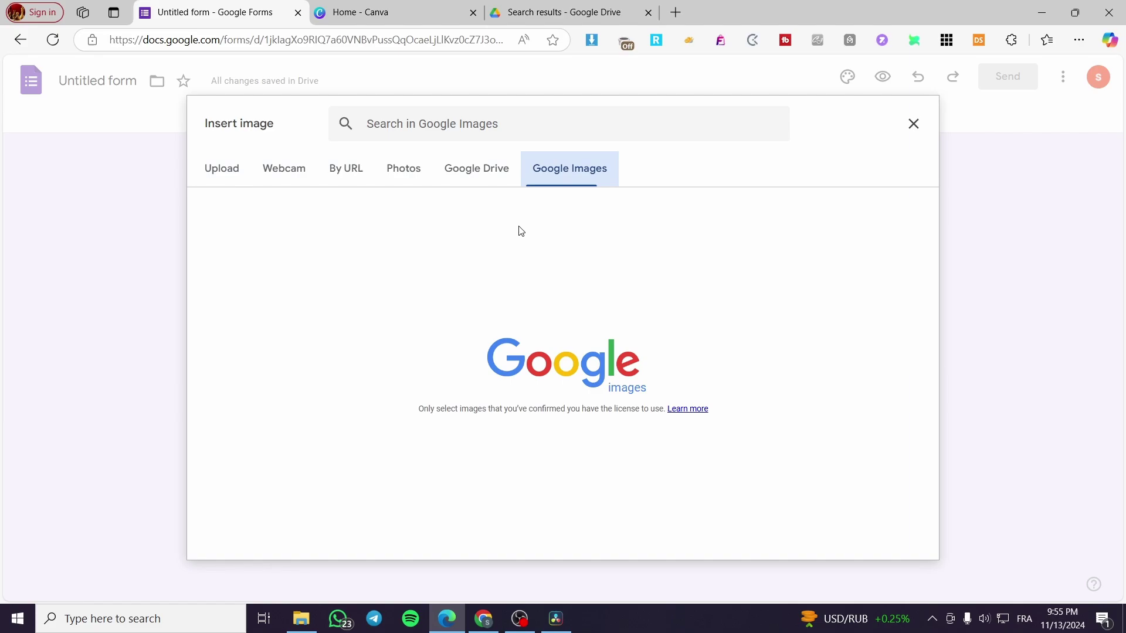
pyautogui.click(397, 179)
pyautogui.click(270, 176)
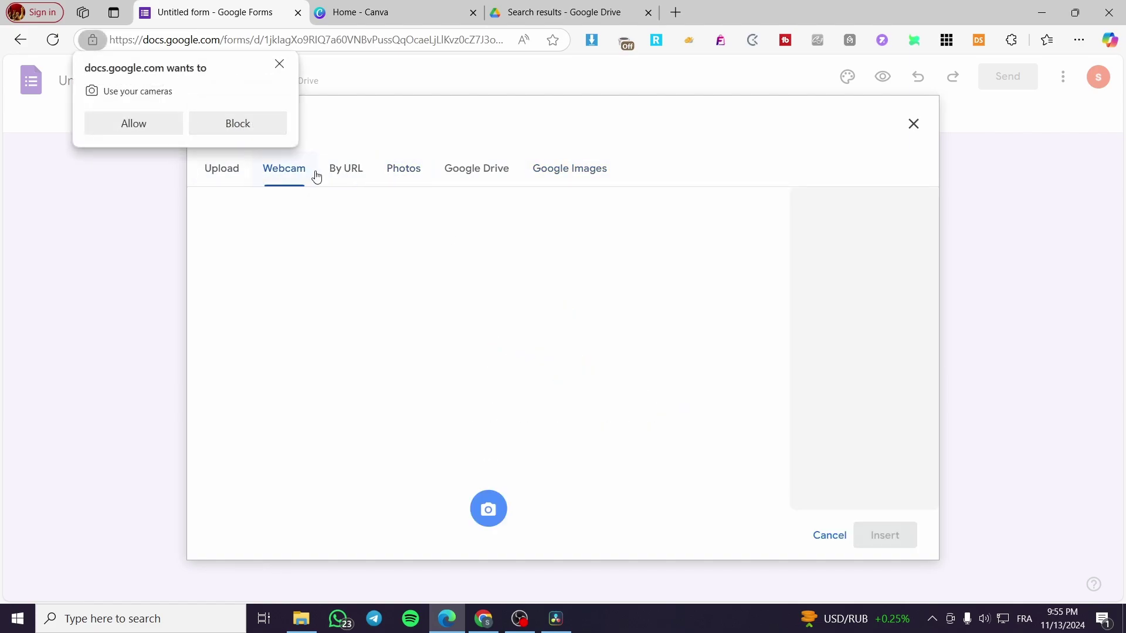
pyautogui.click(279, 64)
pyautogui.click(345, 167)
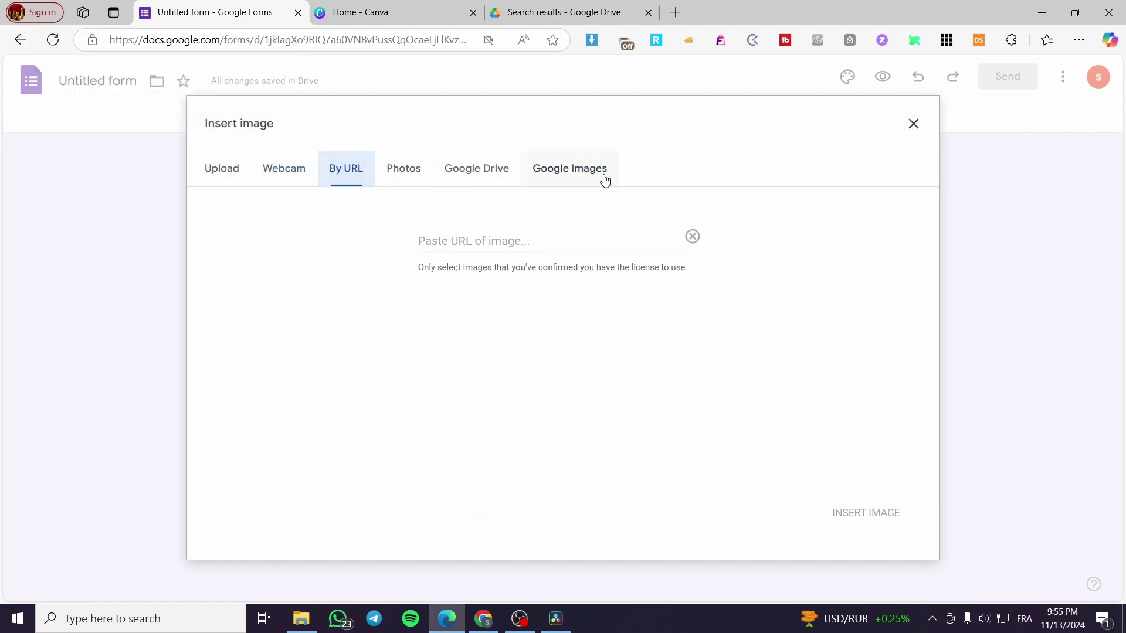
pyautogui.click(601, 175)
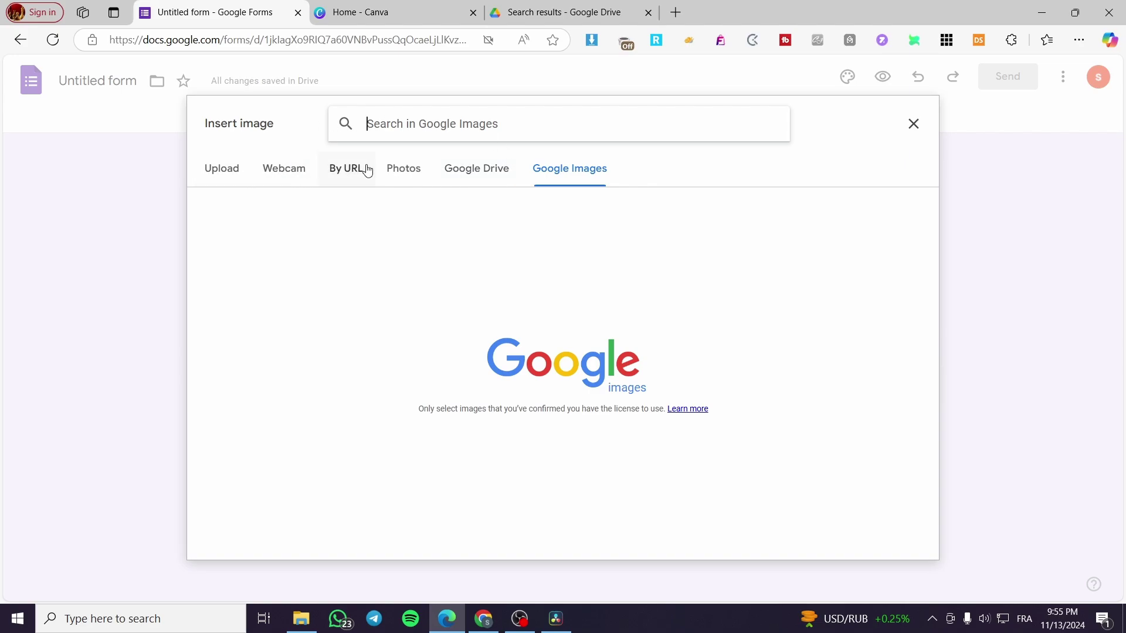
# Upload the "Colorful Fun Kids Festival Tickets" PNG from the Downloads folder into the untitled question, showing all file types
pyautogui.click(221, 168)
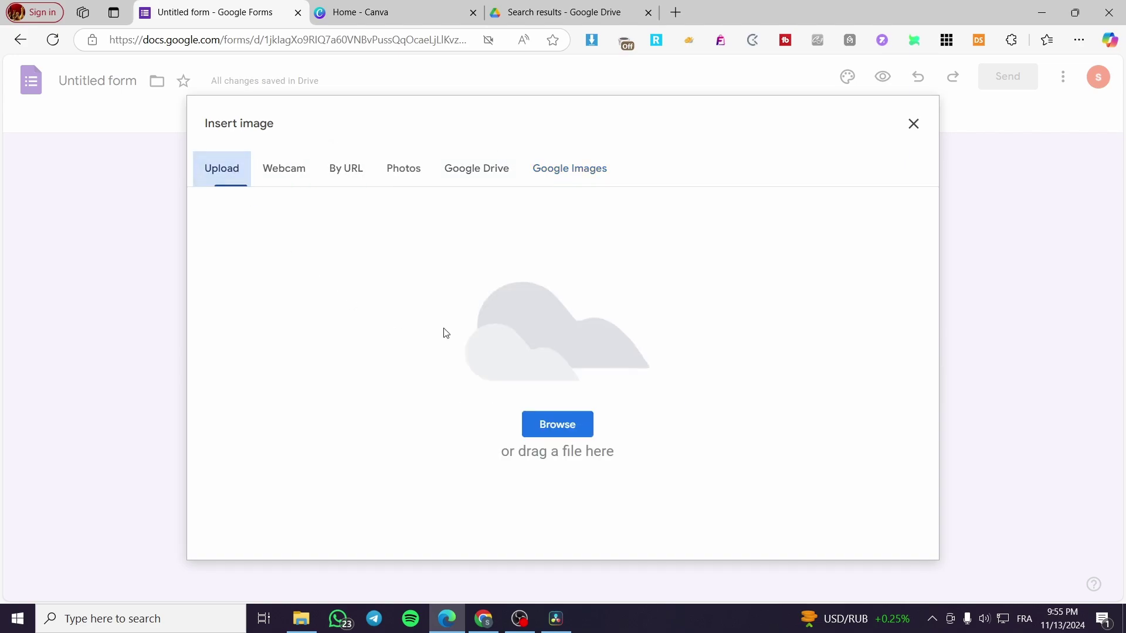
pyautogui.click(557, 424)
pyautogui.click(912, 398)
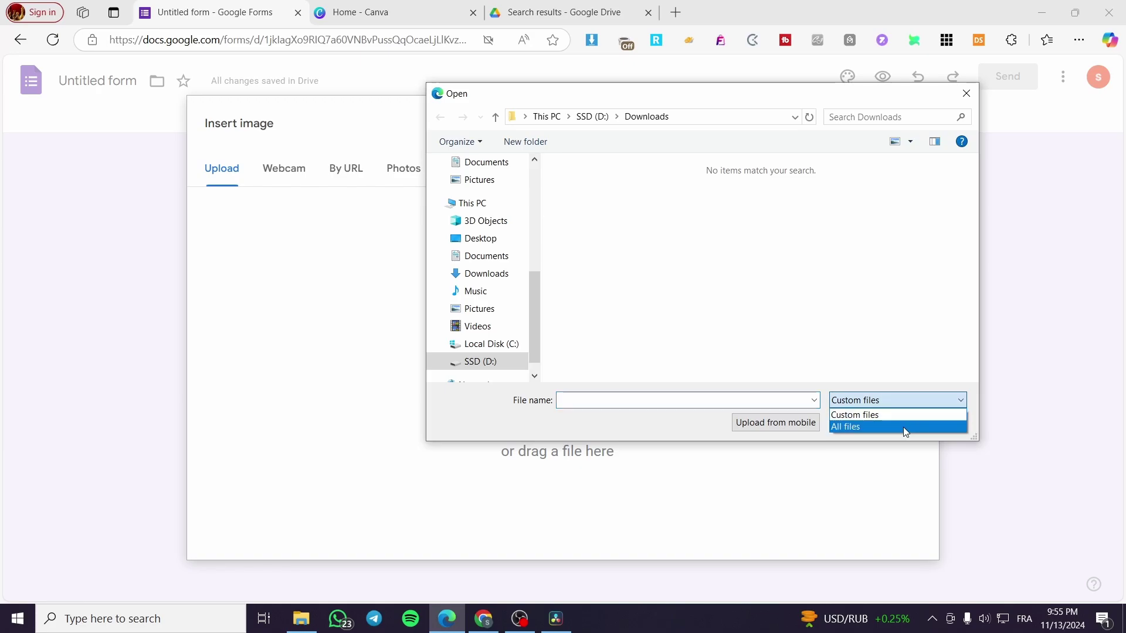
pyautogui.click(904, 427)
pyautogui.scroll(-1, 493, 359)
pyautogui.scroll(2, 487, 352)
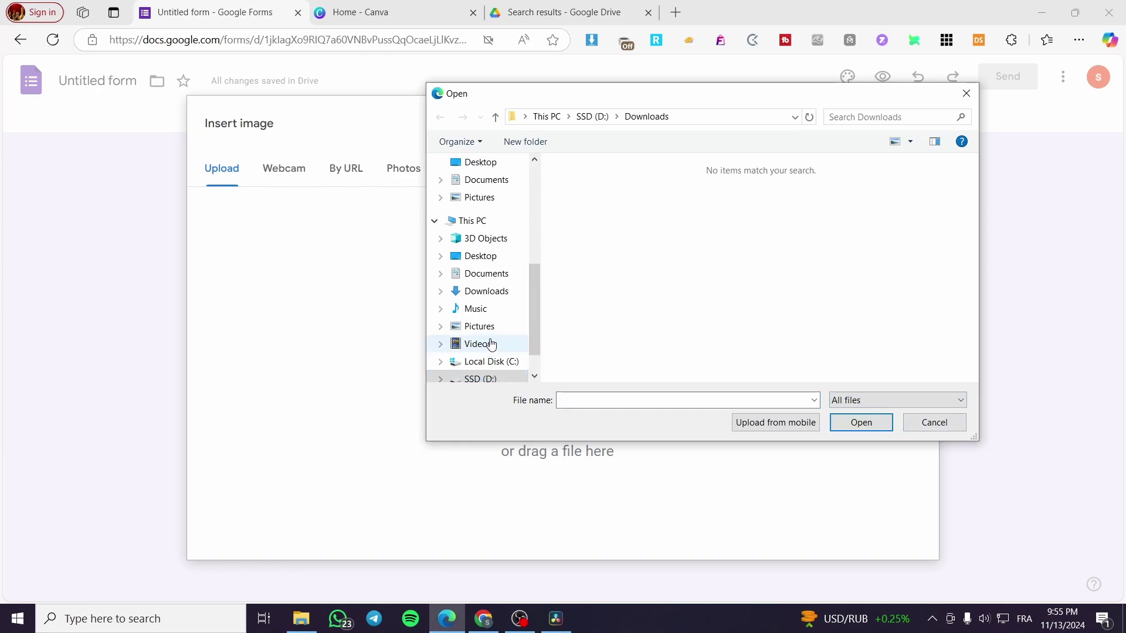
pyautogui.click(491, 292)
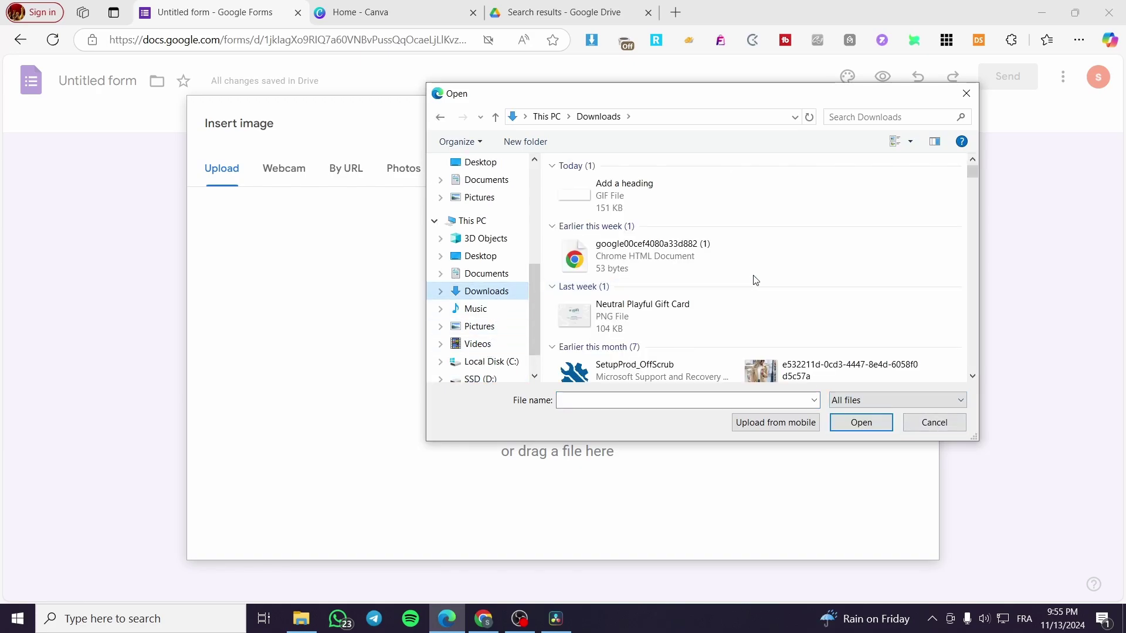
pyautogui.scroll(-2, 791, 226)
pyautogui.click(834, 276)
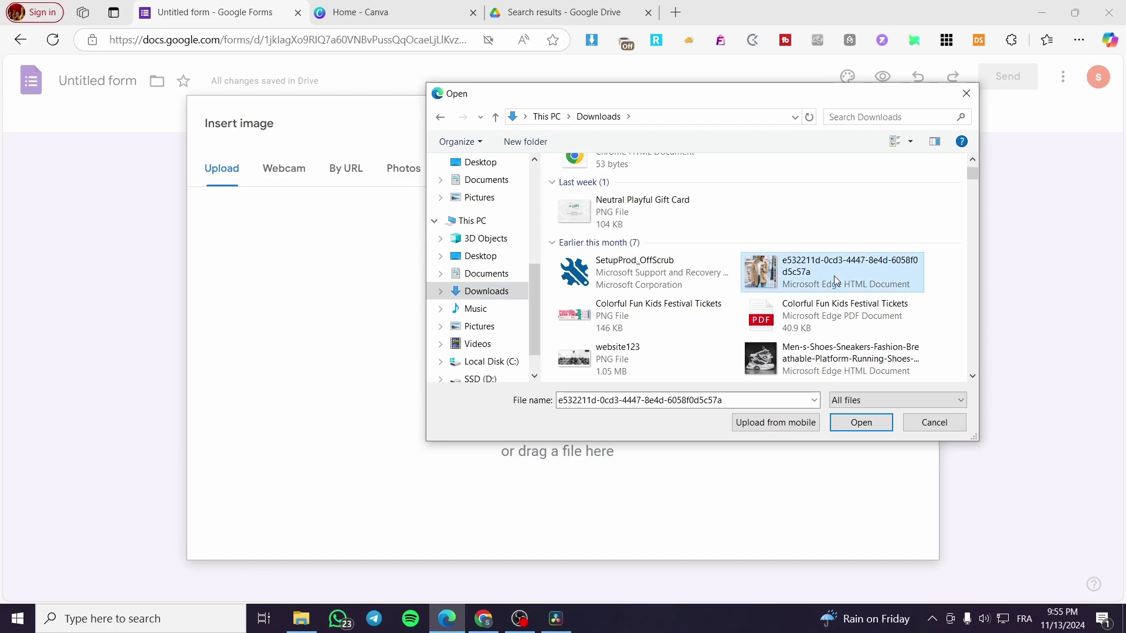
pyautogui.click(640, 322)
pyautogui.rightClick(641, 319)
pyautogui.doubleClick(603, 314)
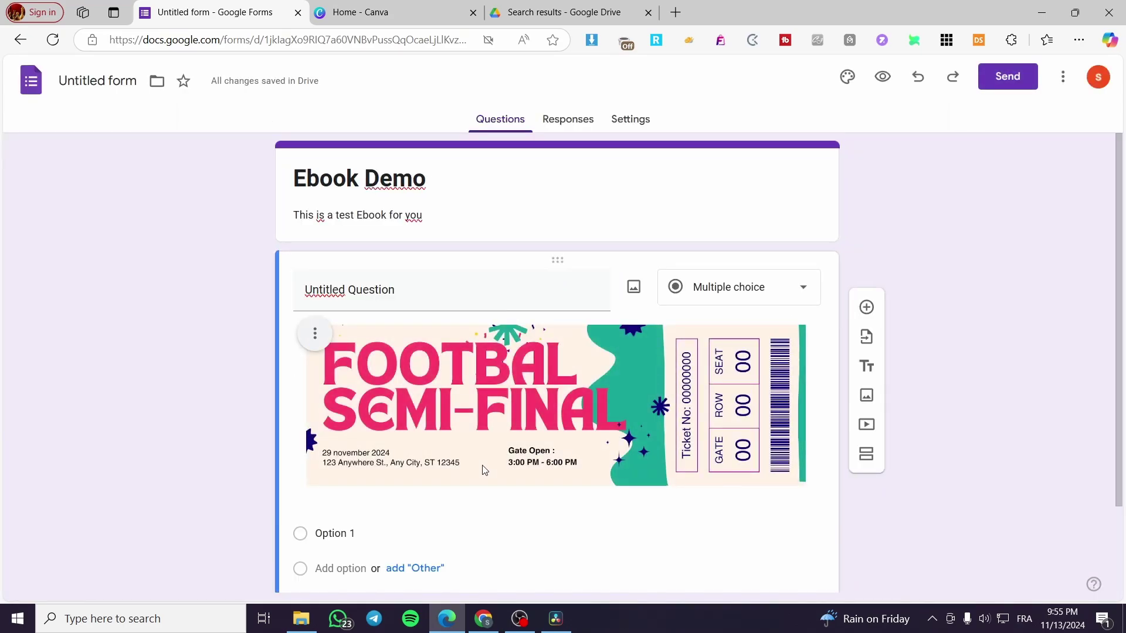
# Try the Paragraph type on the question with the ticket image, and set its type to Short answer
pyautogui.scroll(-2, 591, 555)
pyautogui.click(385, 432)
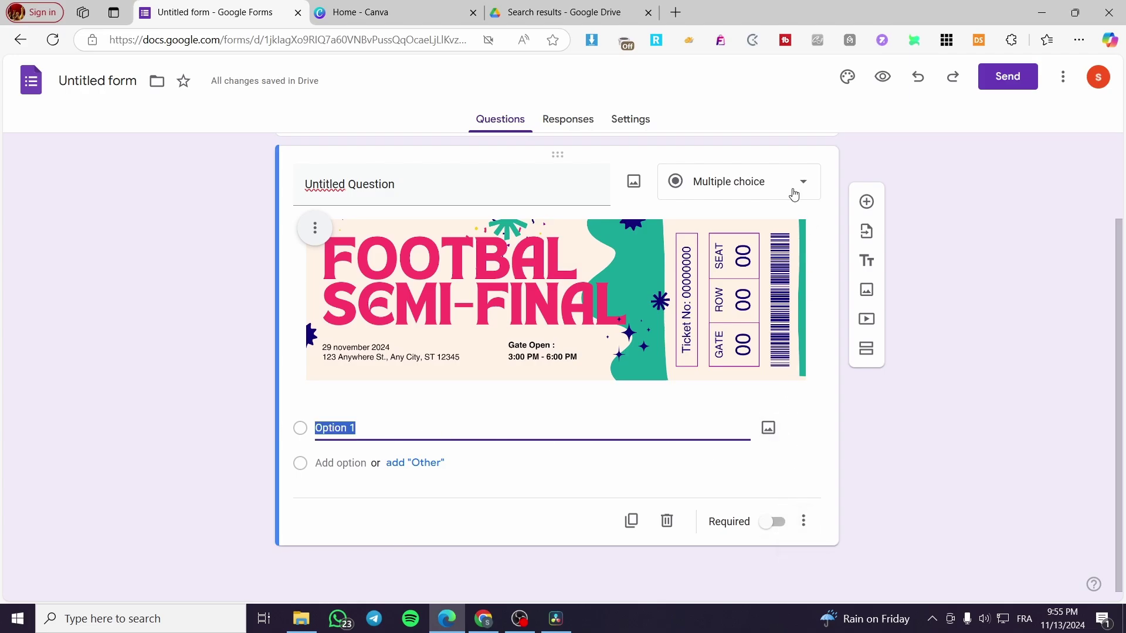
pyautogui.click(794, 189)
pyautogui.click(770, 134)
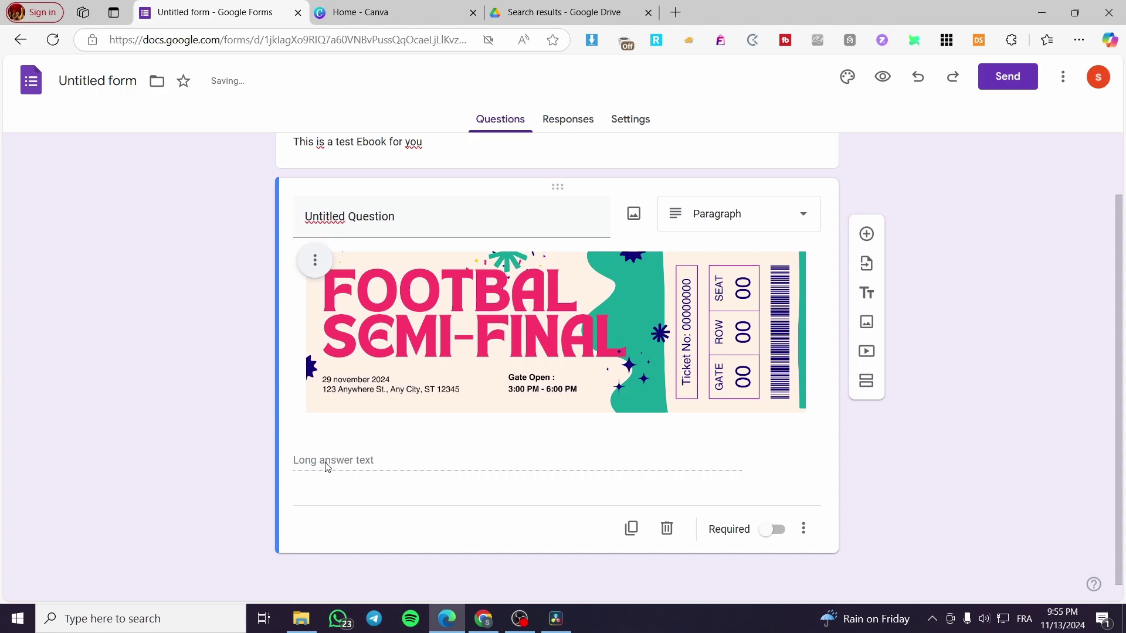
pyautogui.click(769, 215)
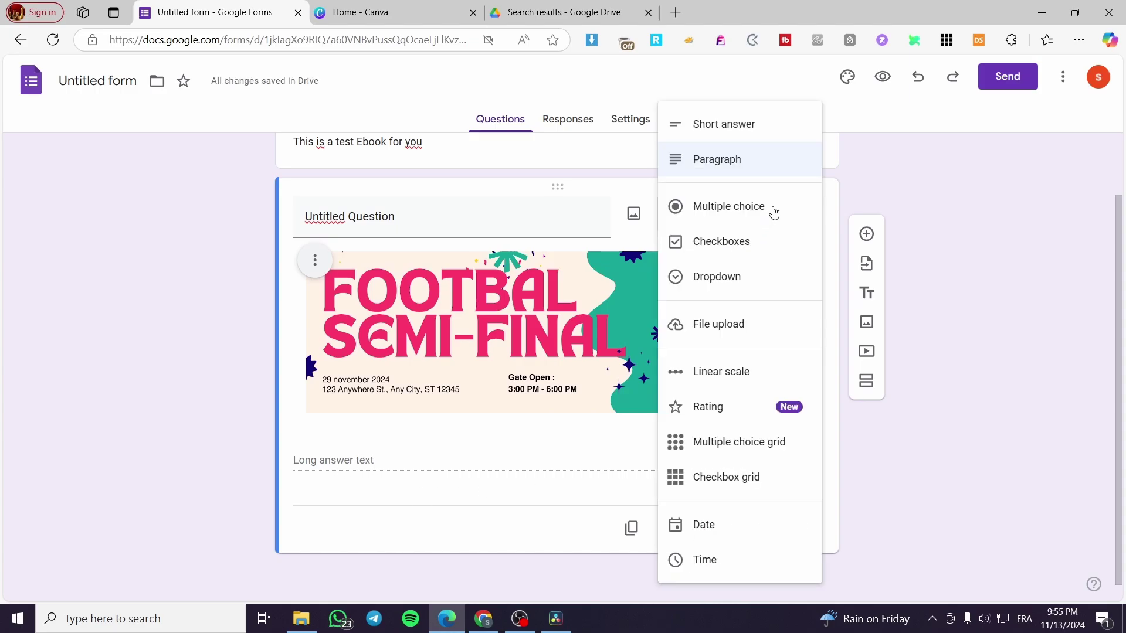
pyautogui.click(775, 123)
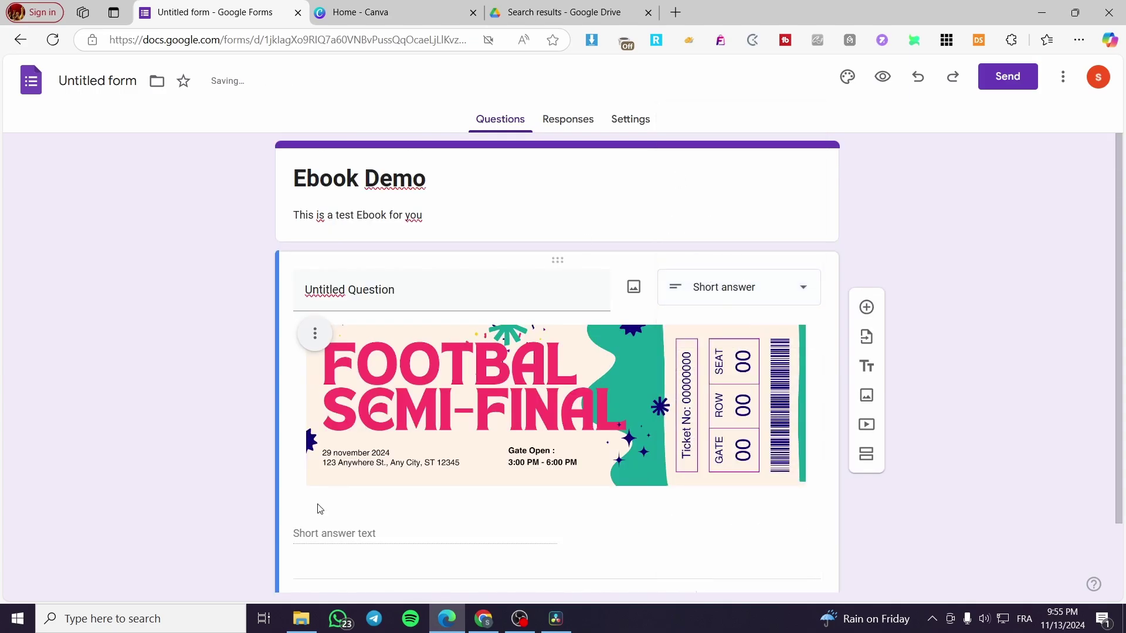
pyautogui.click(733, 286)
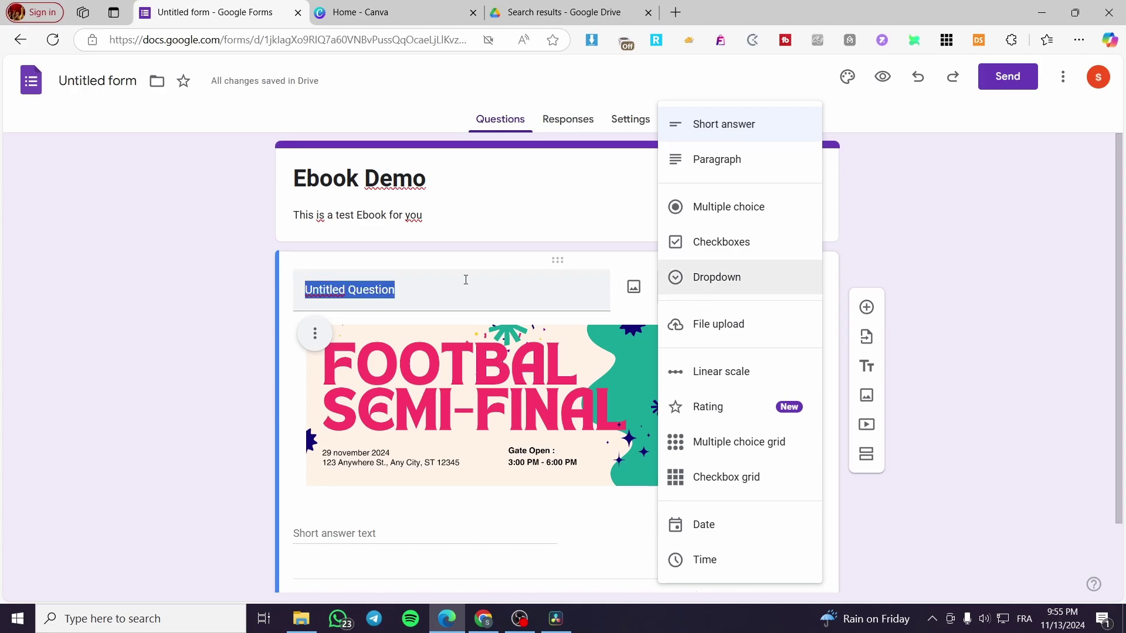
# Title the image question "This is a demo of the file that you are going to get."
pyautogui.click(462, 285)
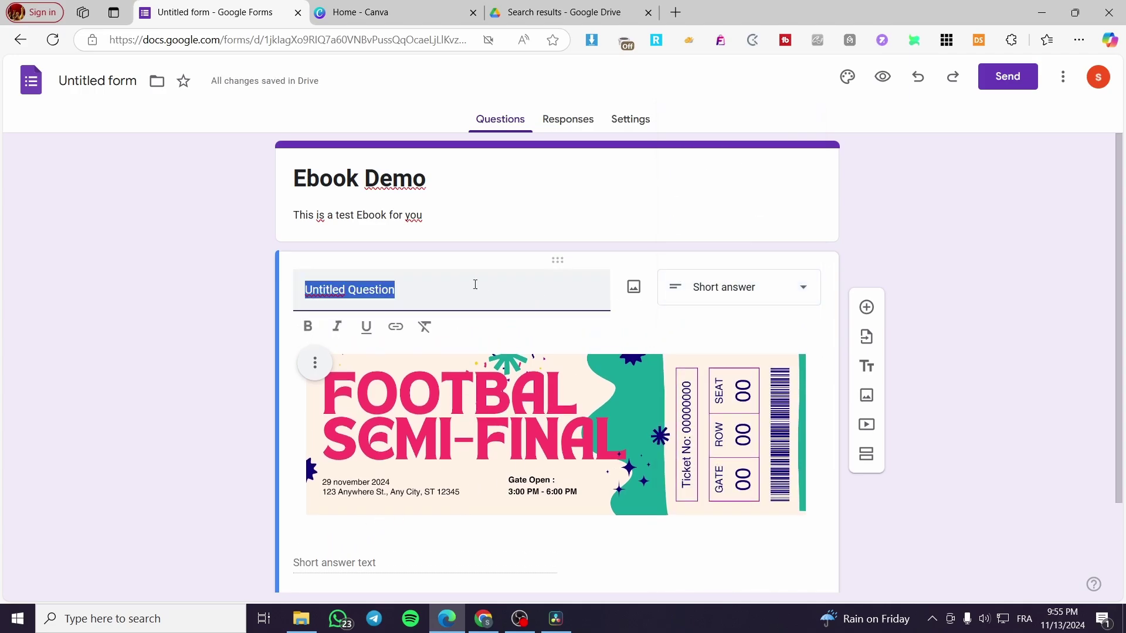
pyautogui.write('This')
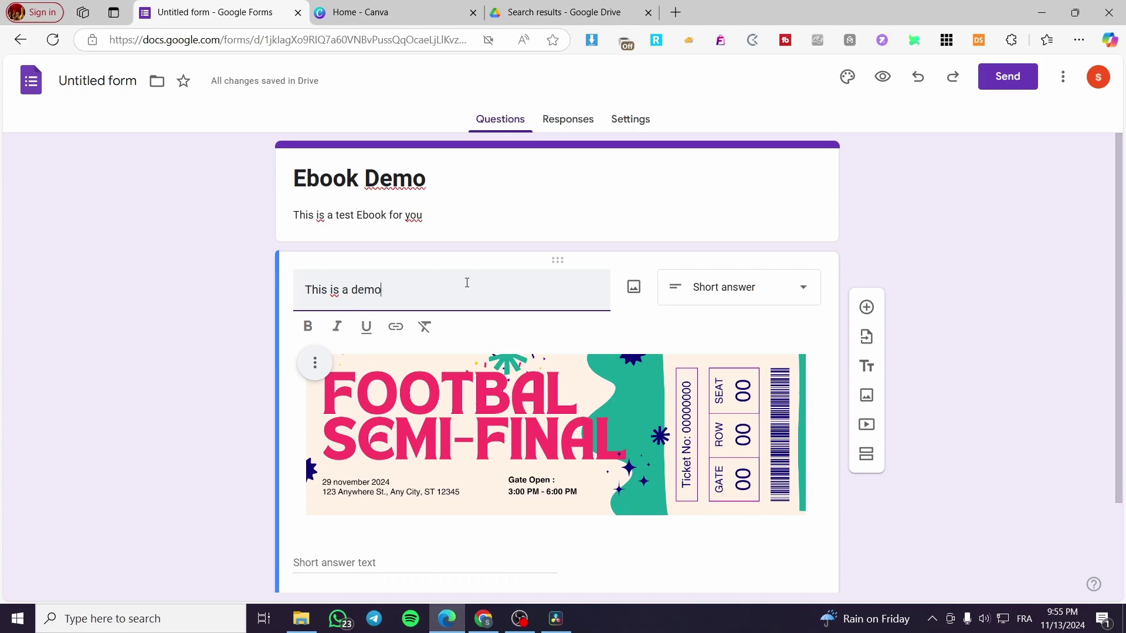
pyautogui.write('is a demo of the file that you are goi')
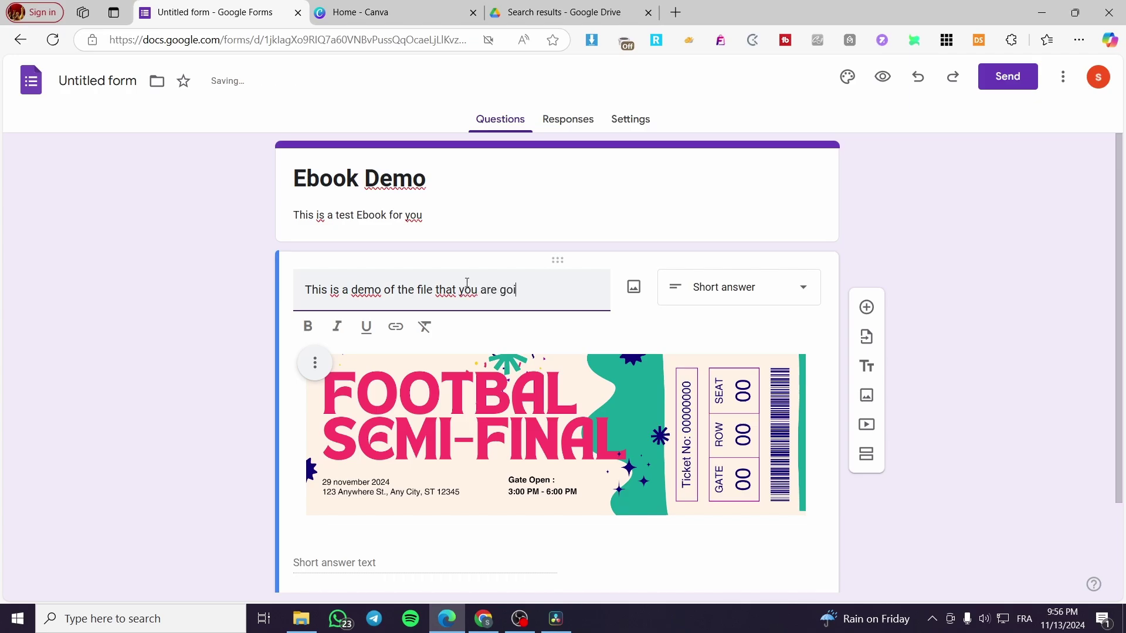
pyautogui.write('ng to get')
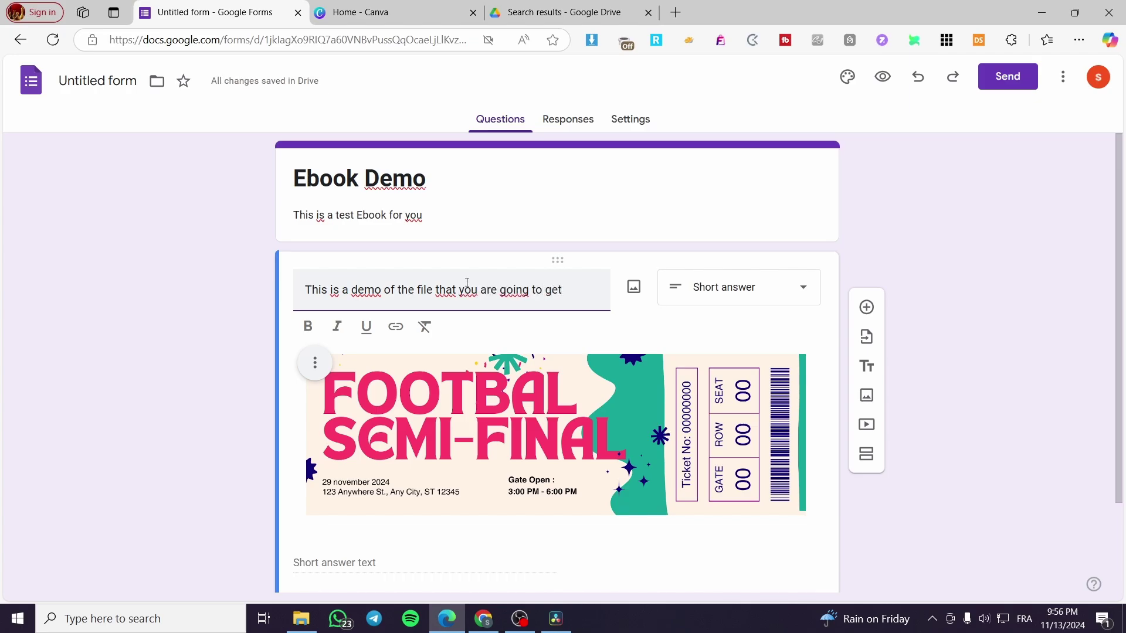
pyautogui.write('.')
# Add a new question below the image question and title it "Select the Price to get it"
pyautogui.scroll(-2, 443, 271)
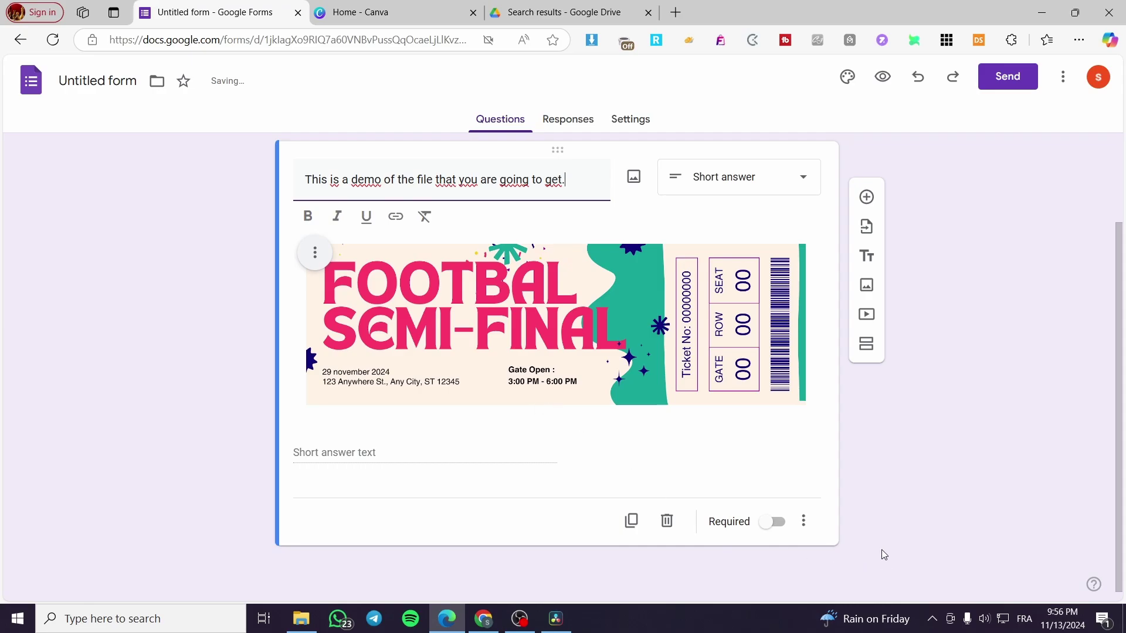
pyautogui.click(867, 197)
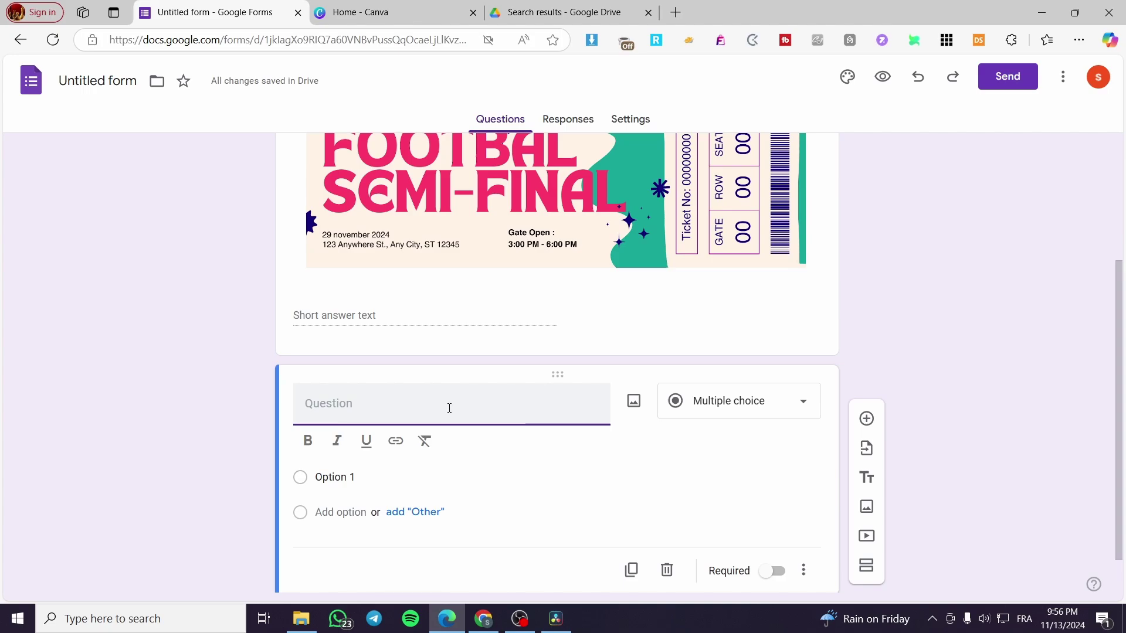
pyautogui.write('Select the butto')
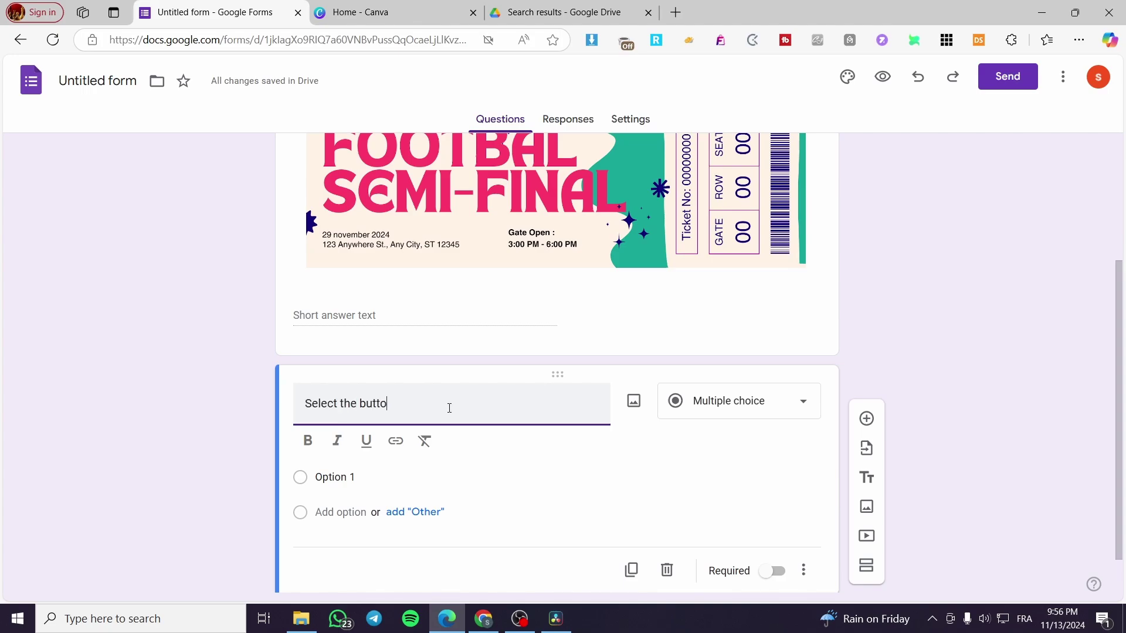
pyautogui.write('n to get it')
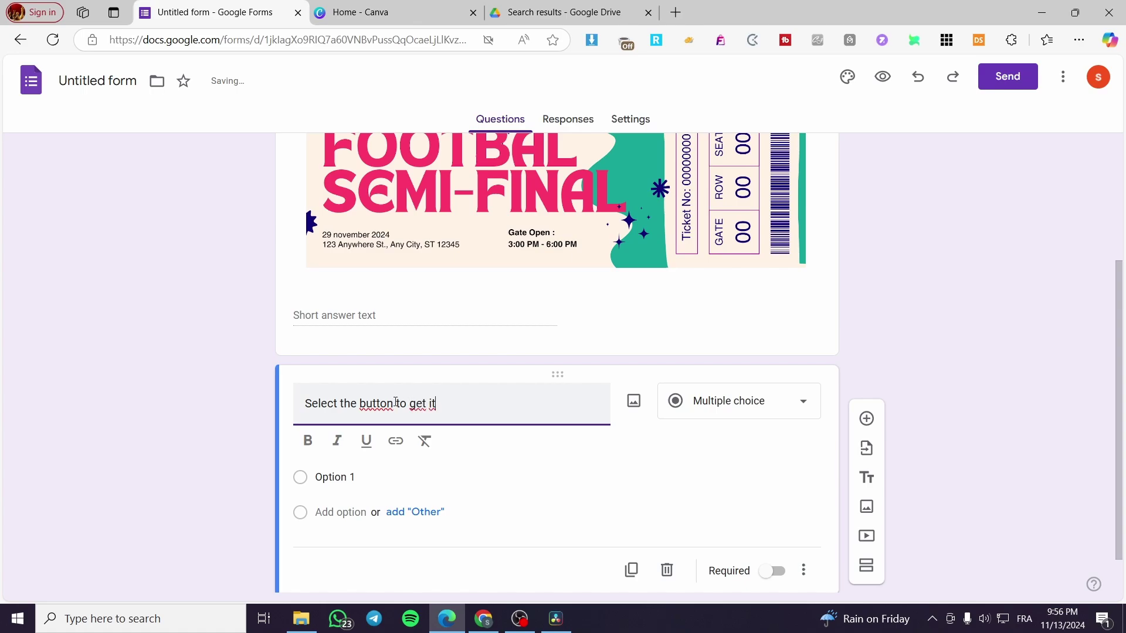
pyautogui.moveTo(395, 403); pyautogui.dragTo(360, 405)
pyautogui.write('Price')
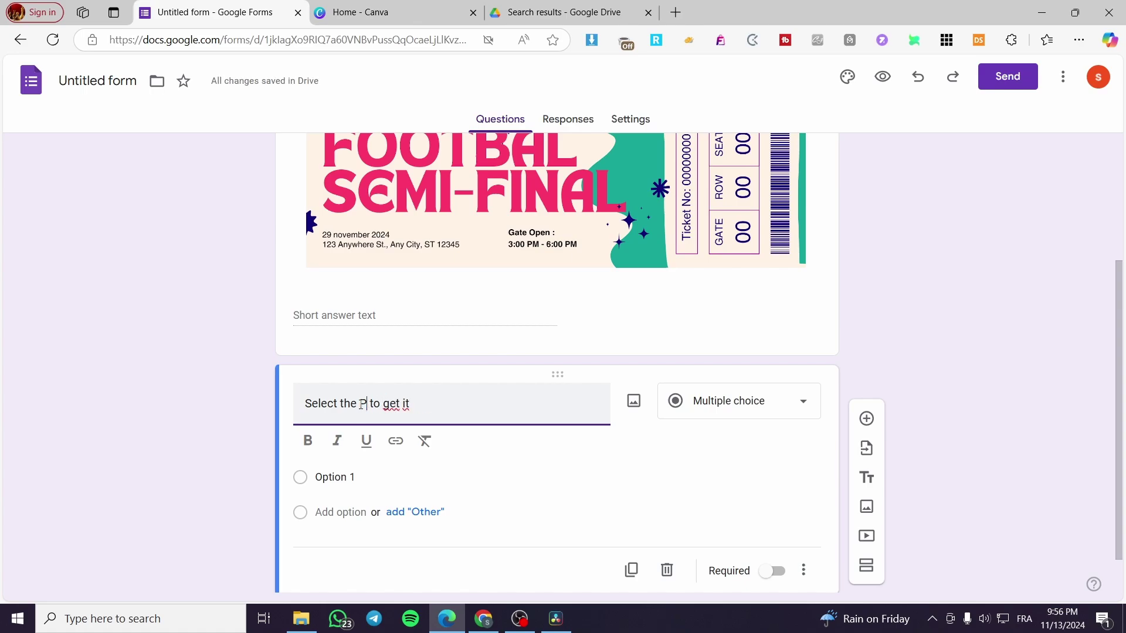
# Make the "Select the Price to get it" question required and set its first option to "$ 10"
pyautogui.click(334, 477)
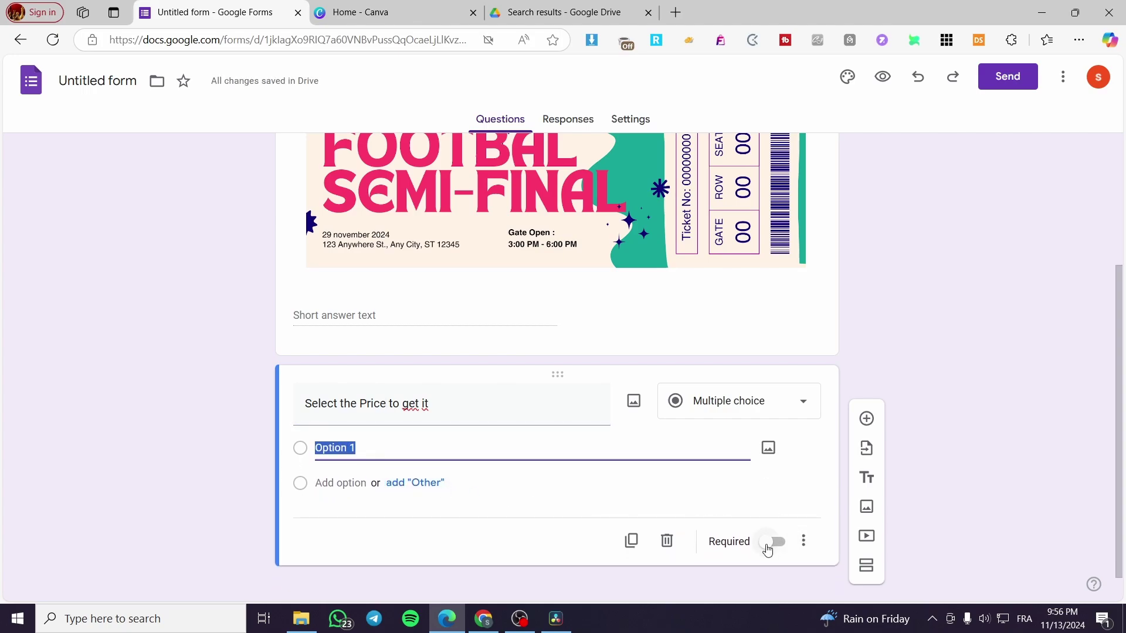
pyautogui.click(767, 546)
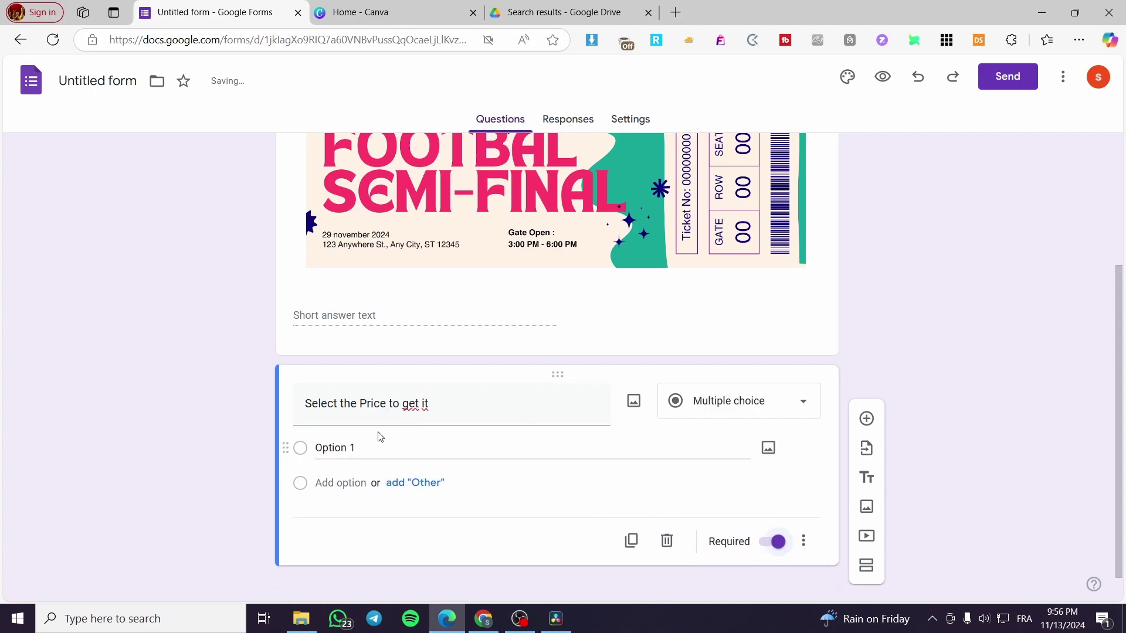
pyautogui.click(381, 447)
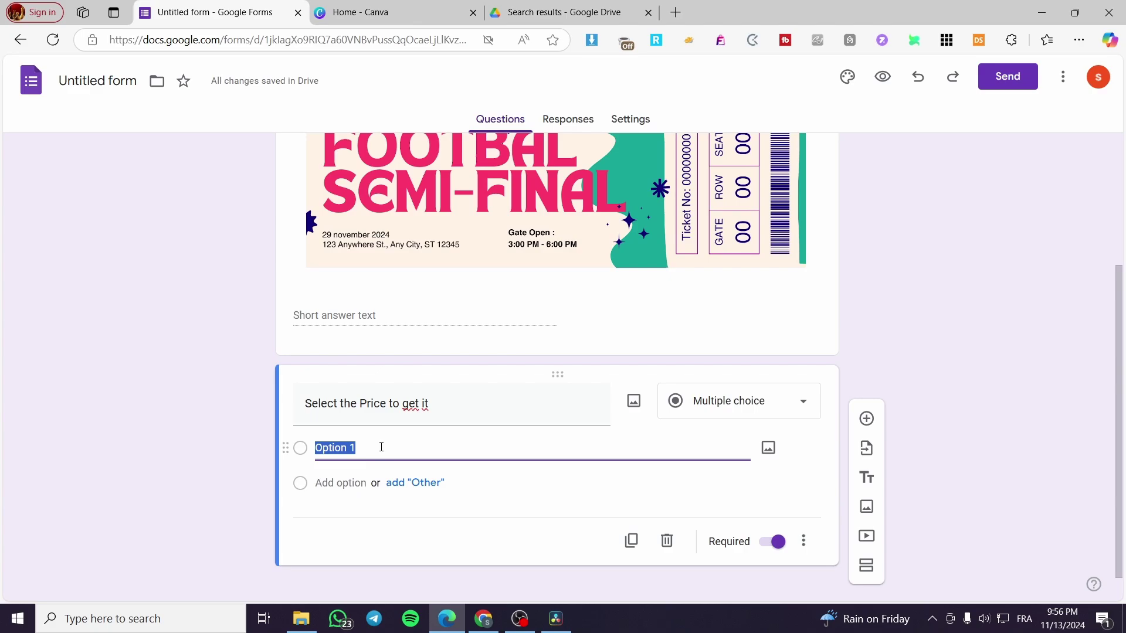
pyautogui.write('$')
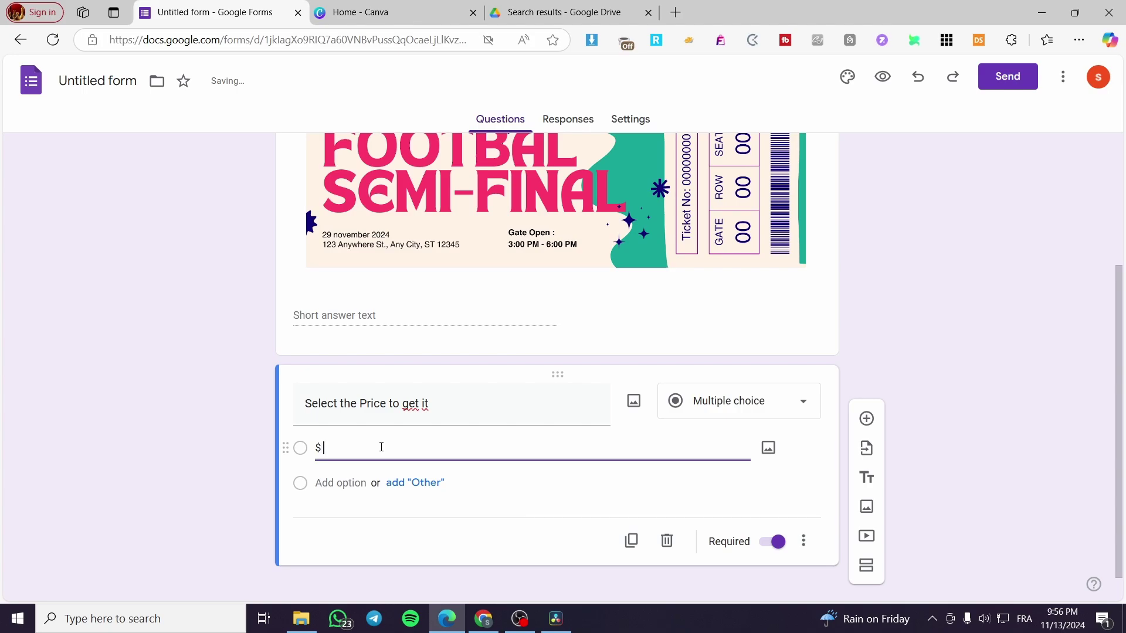
pyautogui.write(' 12')
pyautogui.press('BackSpace')
pyautogui.click(207, 470)
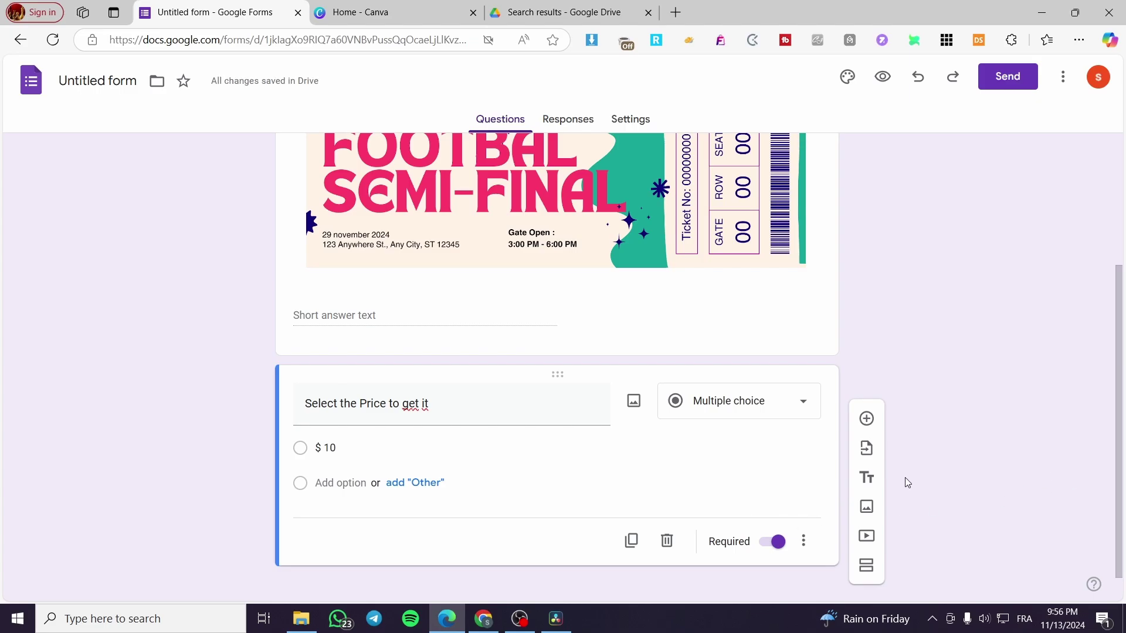
pyautogui.scroll(3, 904, 479)
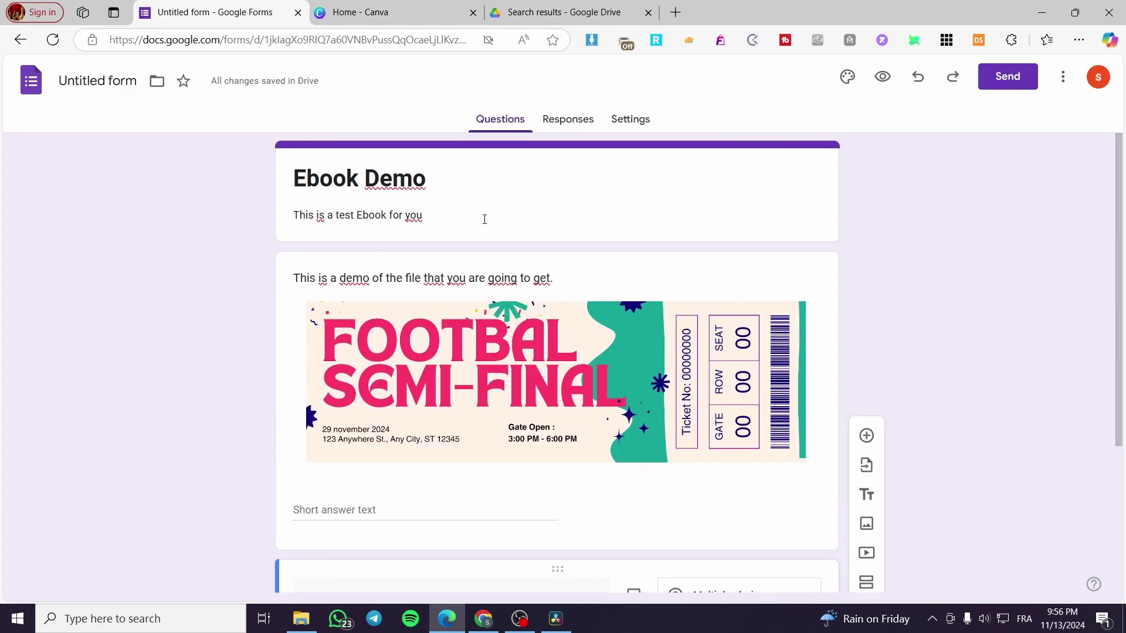
pyautogui.tripleClick(459, 220)
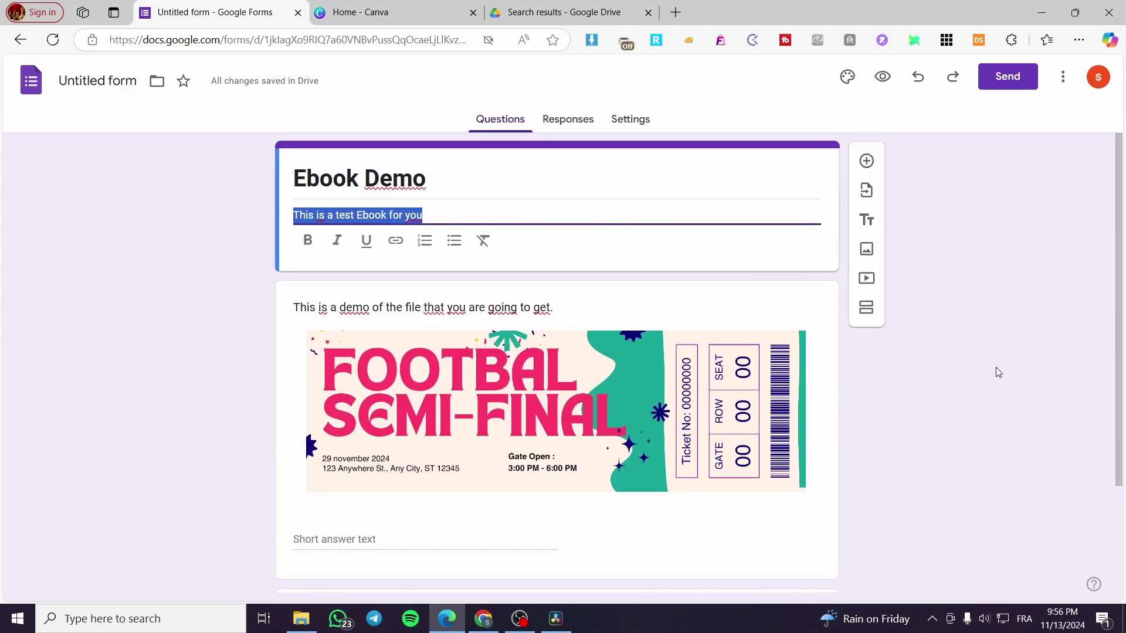
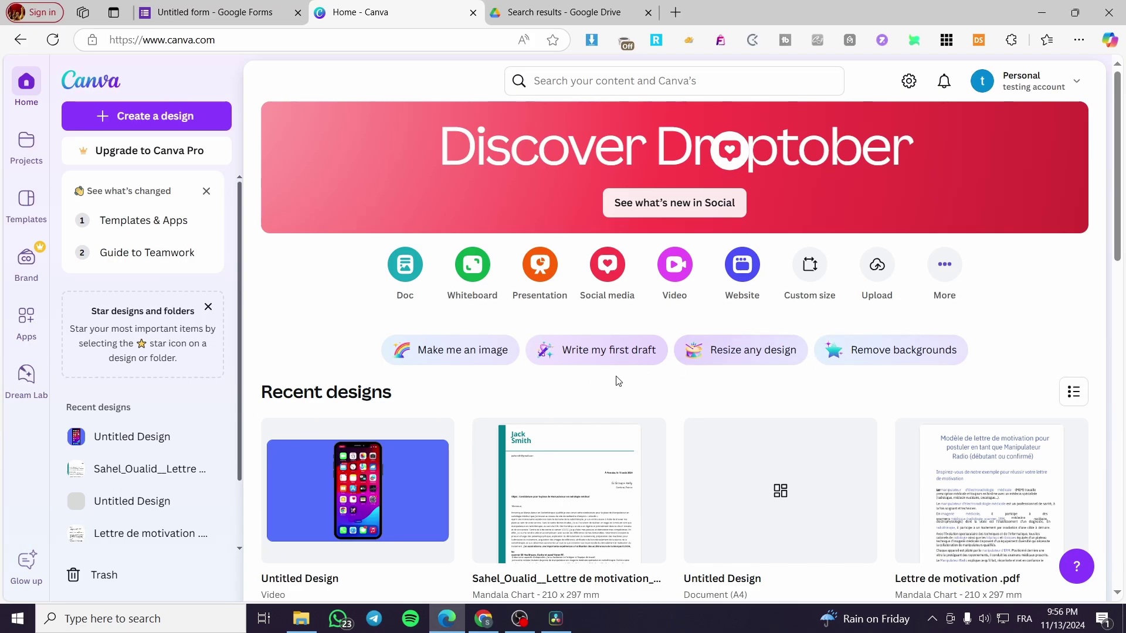
# Switch to Canva and search its content for "ebook"
pyautogui.scroll(-3, 615, 381)
pyautogui.scroll(3, 613, 430)
pyautogui.click(638, 73)
pyautogui.write('ebook')
pyautogui.press('Return')
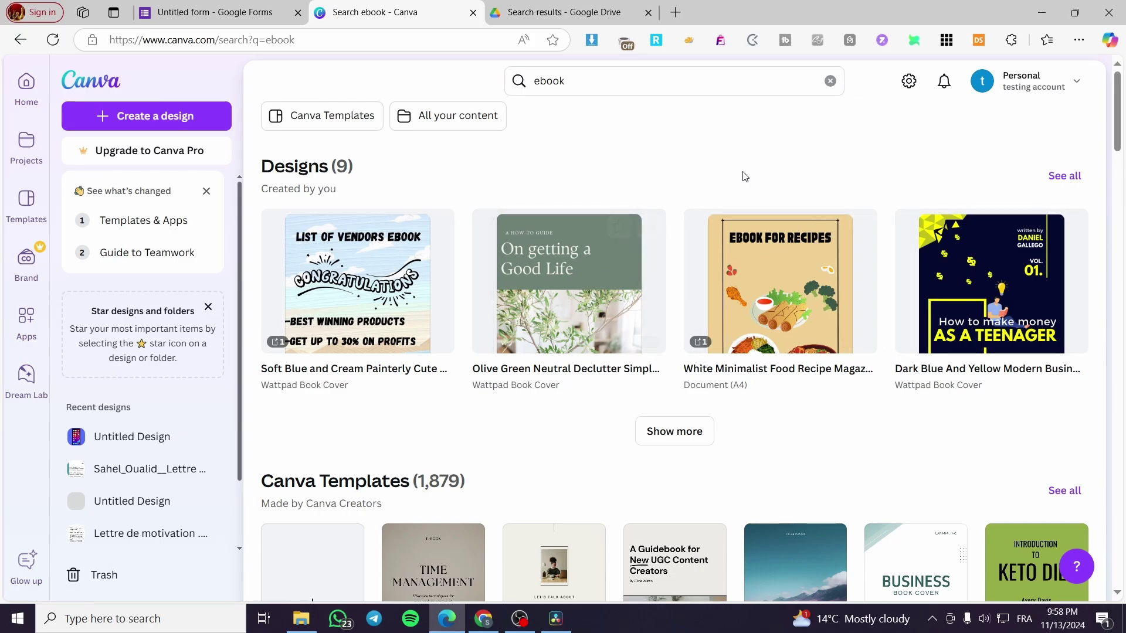
# Choose the "Journey of Life" ebook cover from the Canva templates and open it for editing
pyautogui.scroll(-6, 554, 303)
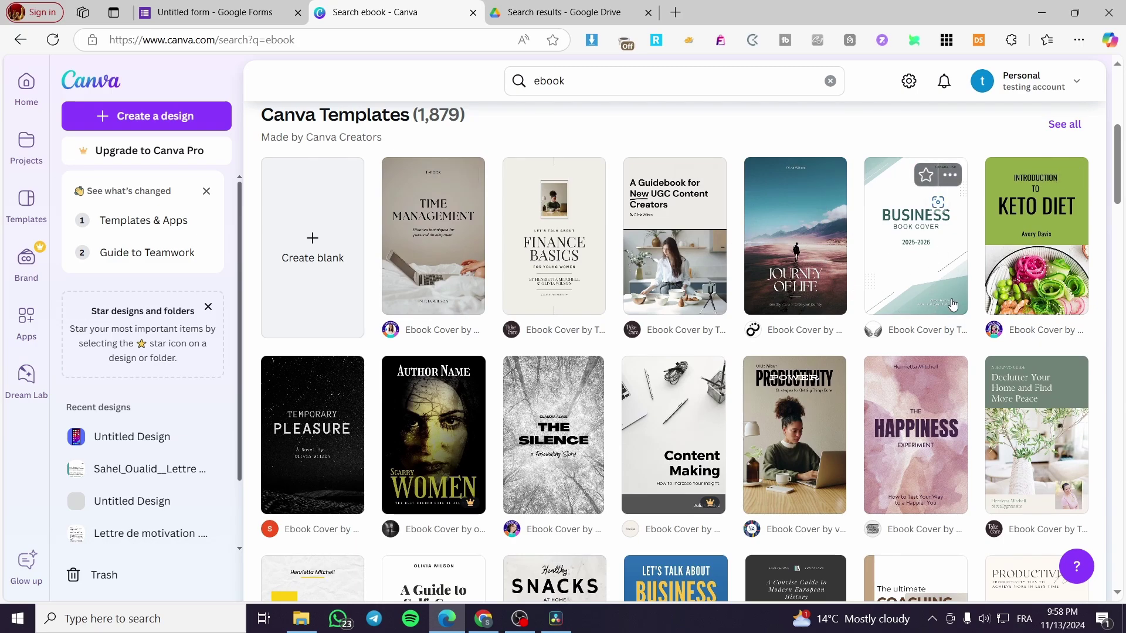
pyautogui.click(827, 275)
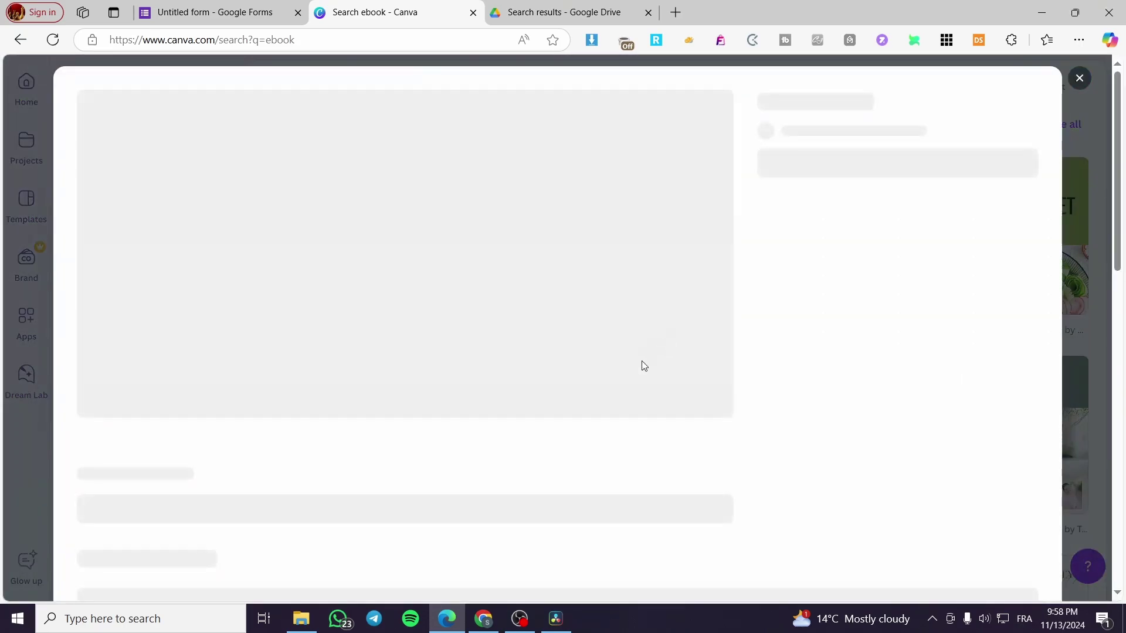
pyautogui.click(868, 233)
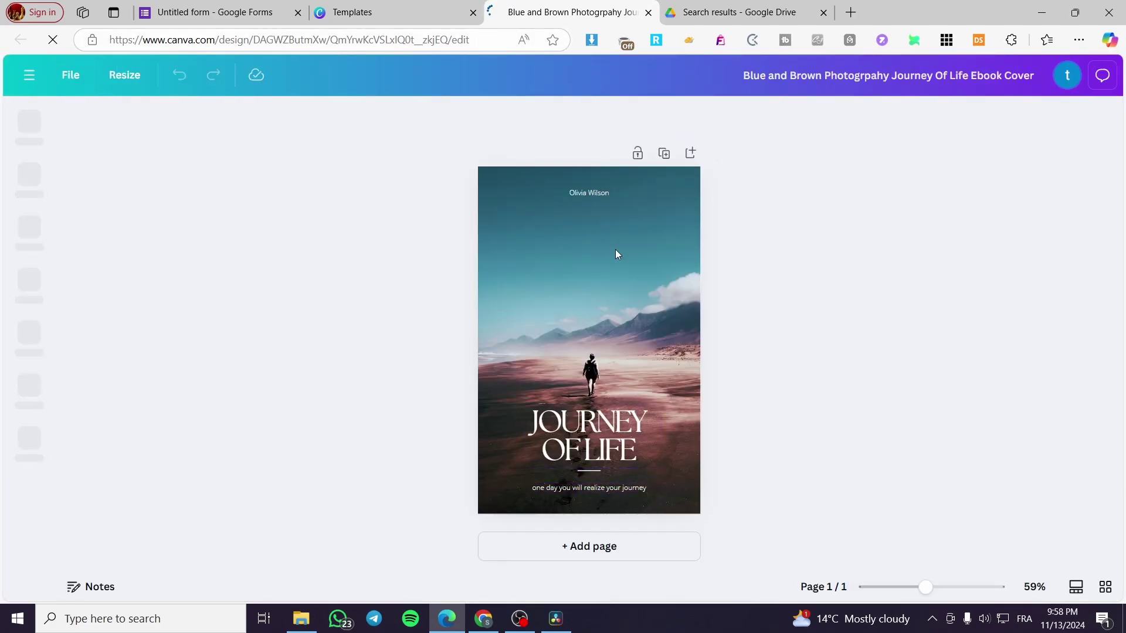
# Replace the author name above the mountains on the ebook cover with another full name
pyautogui.click(599, 191)
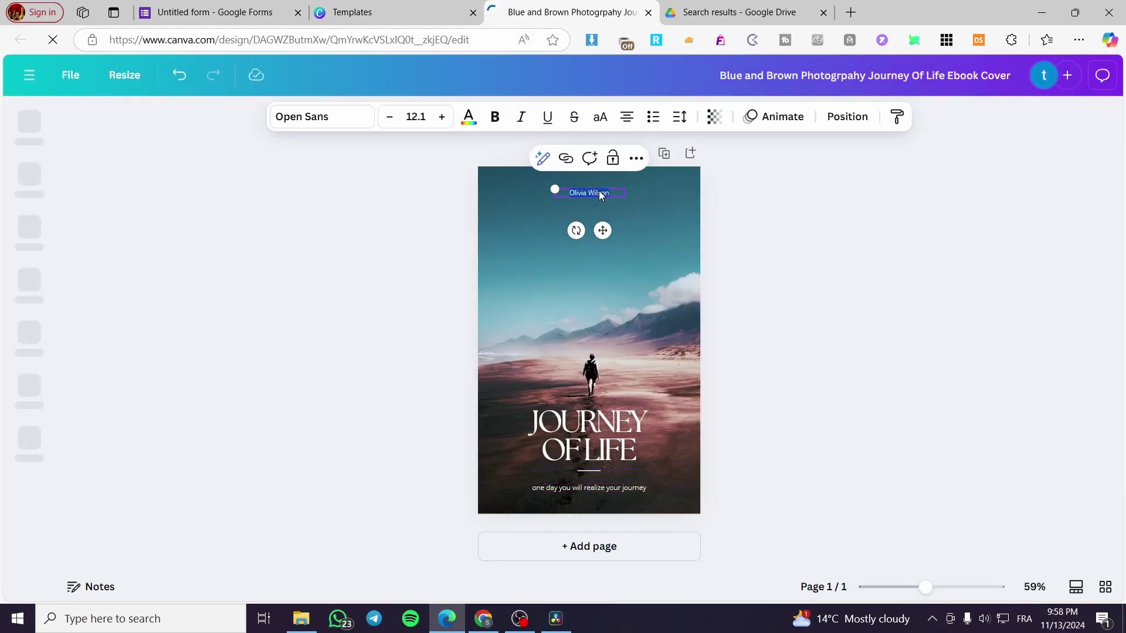
pyautogui.write('Jack Sm')
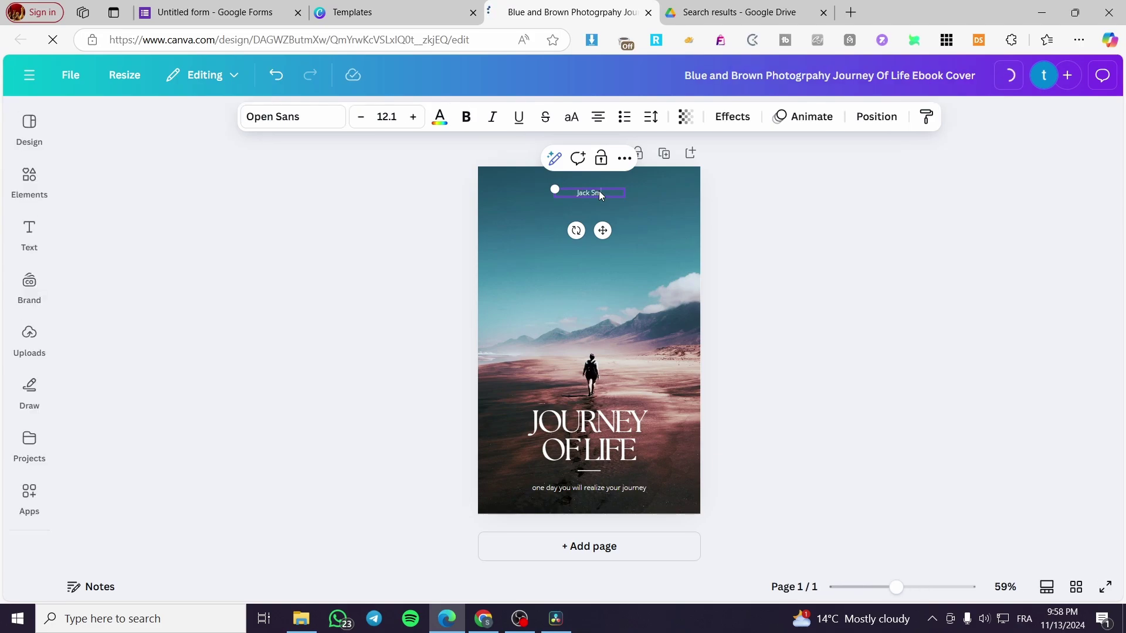
pyautogui.write('ith')
pyautogui.click(799, 324)
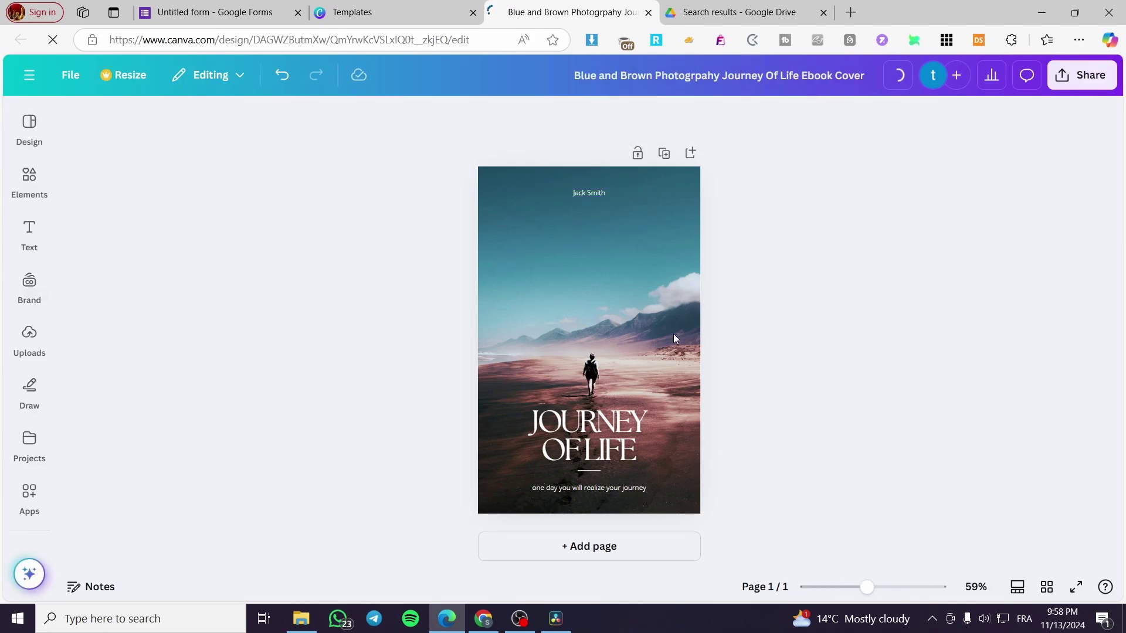
# Add two blank pages after the ebook cover
pyautogui.click(684, 315)
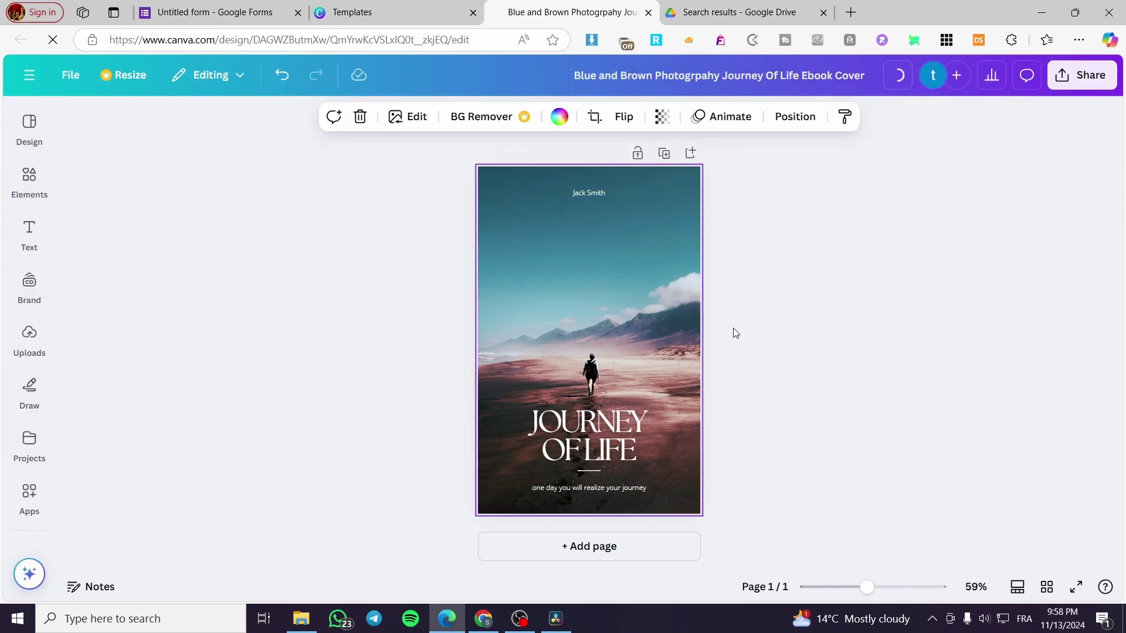
pyautogui.click(626, 554)
pyautogui.click(632, 553)
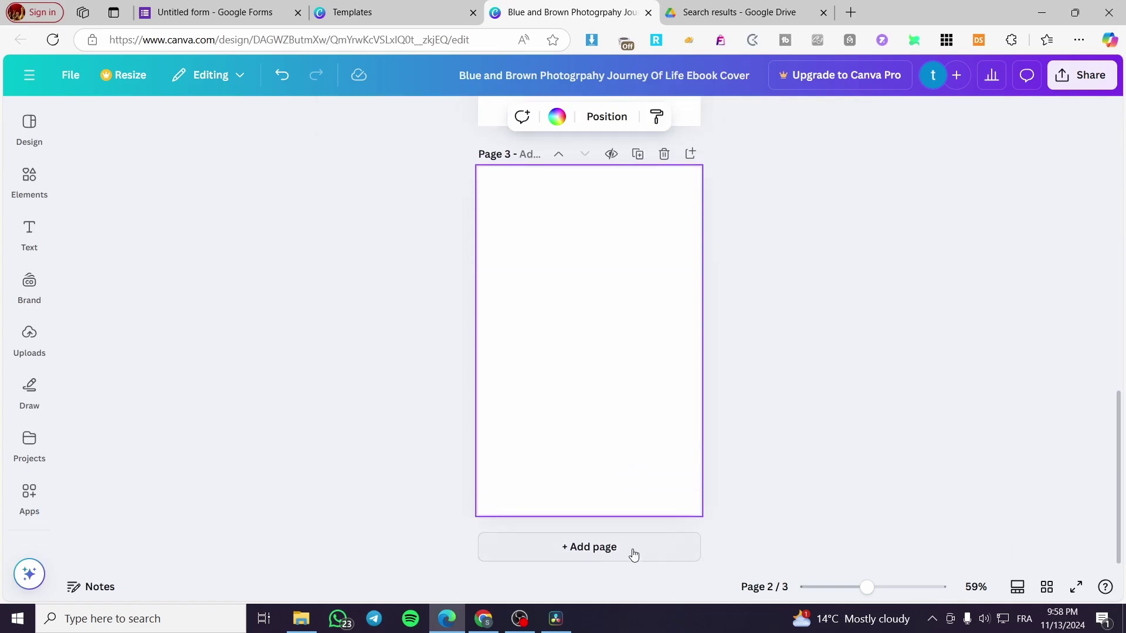
# Fill page 2 with the light teal and page 3 with the dark teal from the cover photo's colors
pyautogui.scroll(5, 632, 302)
pyautogui.click(608, 300)
pyautogui.click(557, 116)
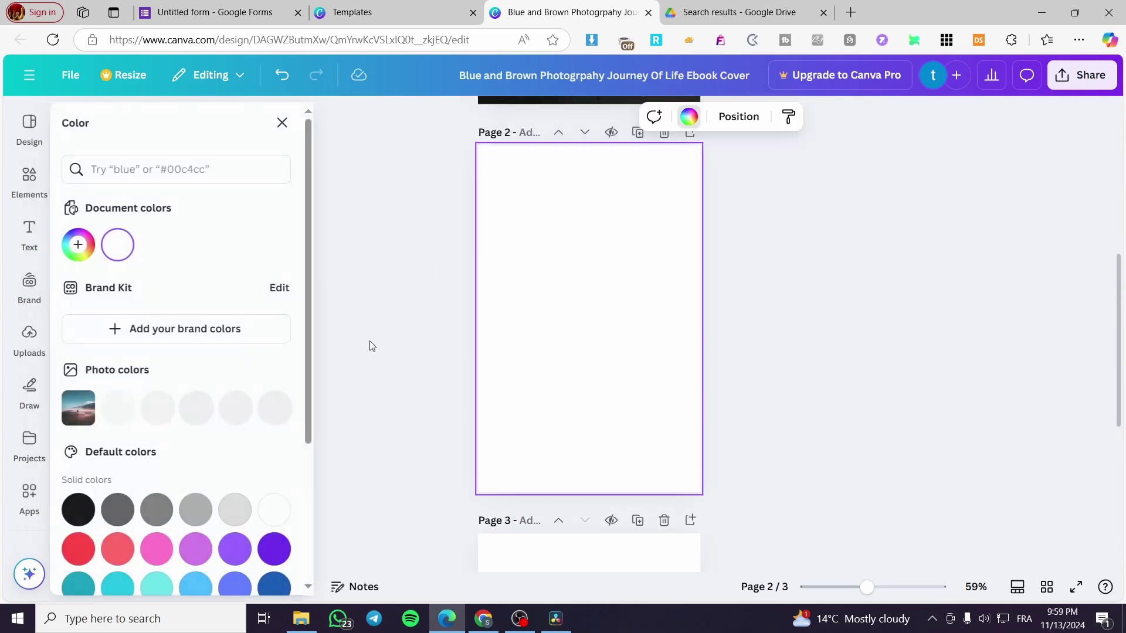
pyautogui.click(201, 408)
pyautogui.scroll(-3, 573, 512)
pyautogui.click(574, 504)
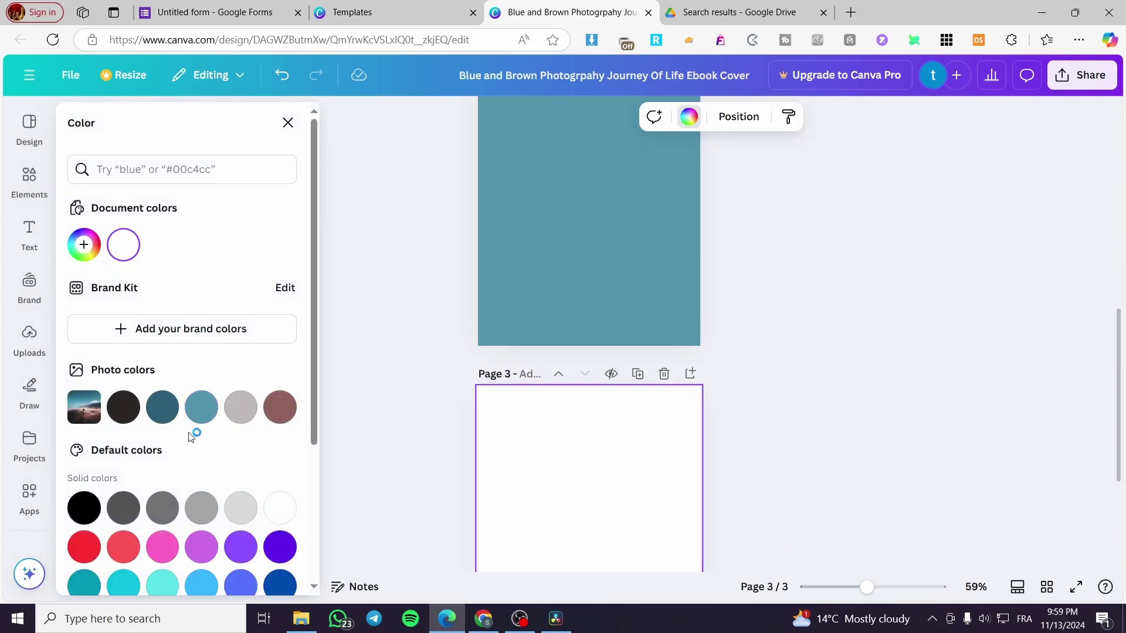
pyautogui.click(163, 410)
pyautogui.click(849, 463)
# Add a default heading to page 2 and place a duplicate of it on page 3
pyautogui.scroll(3, 679, 377)
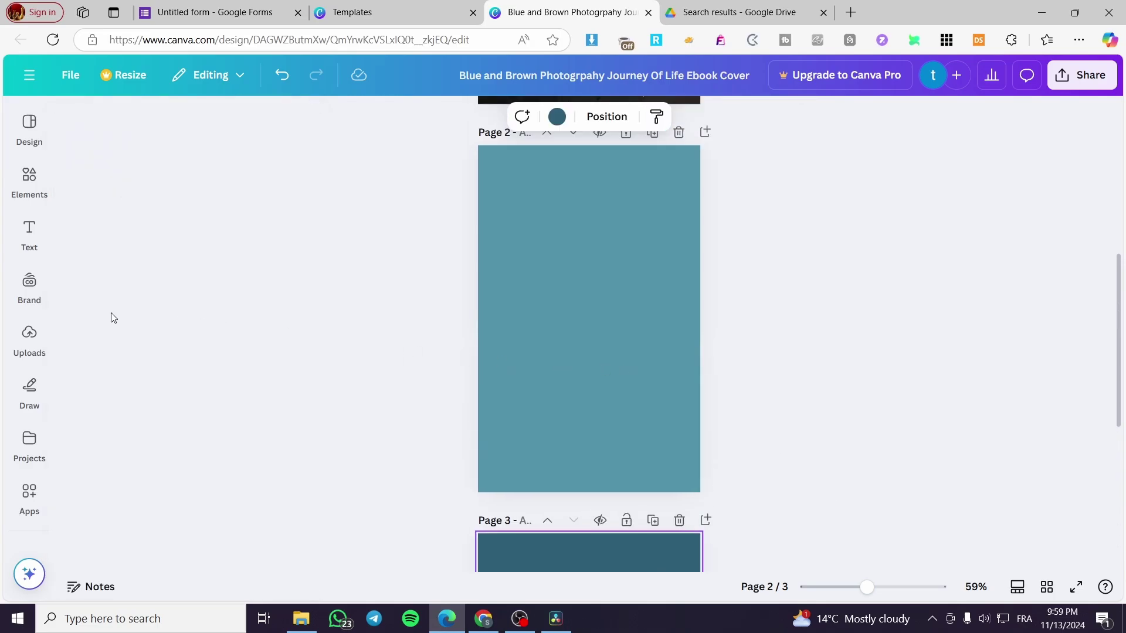
pyautogui.click(27, 229)
pyautogui.click(176, 335)
pyautogui.click(698, 371)
pyautogui.click(580, 325)
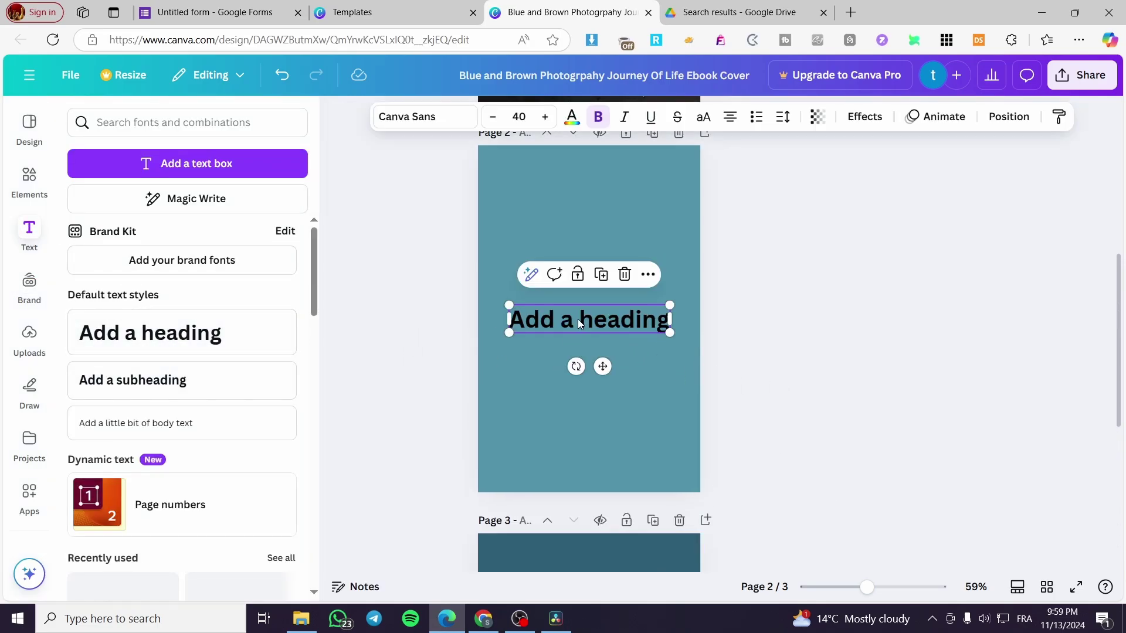
pyautogui.click(610, 281)
pyautogui.scroll(-2, 628, 336)
pyautogui.moveTo(636, 174); pyautogui.dragTo(645, 477)
pyautogui.click(790, 478)
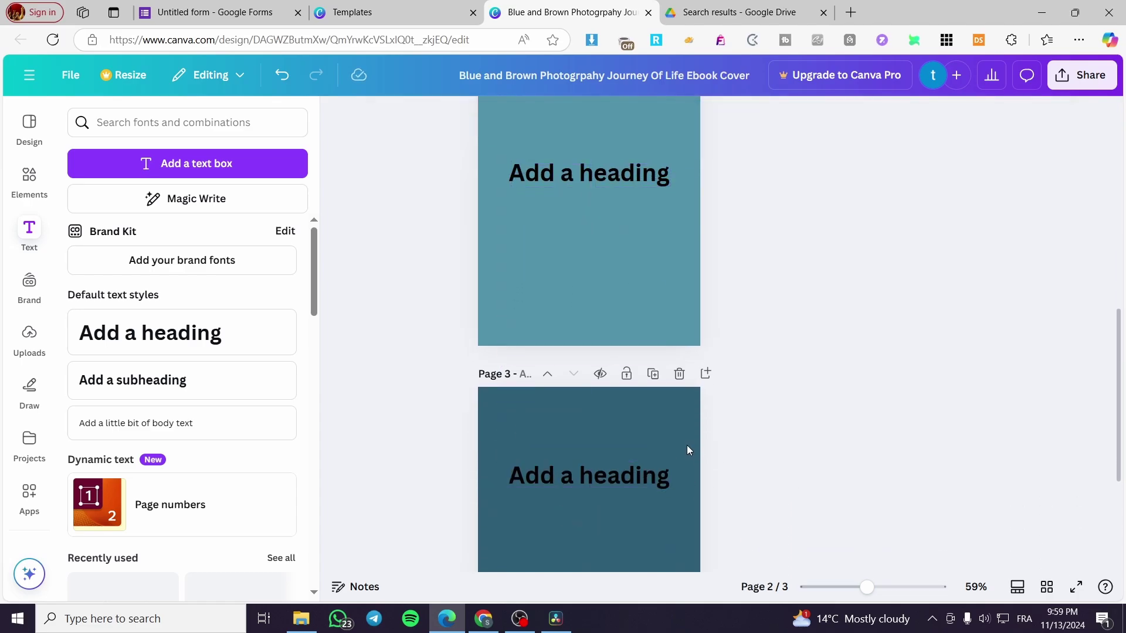
# Download all three pages of the ebook design as a PDF Standard file
pyautogui.scroll(-3, 681, 440)
pyautogui.scroll(5, 645, 422)
pyautogui.scroll(3, 606, 413)
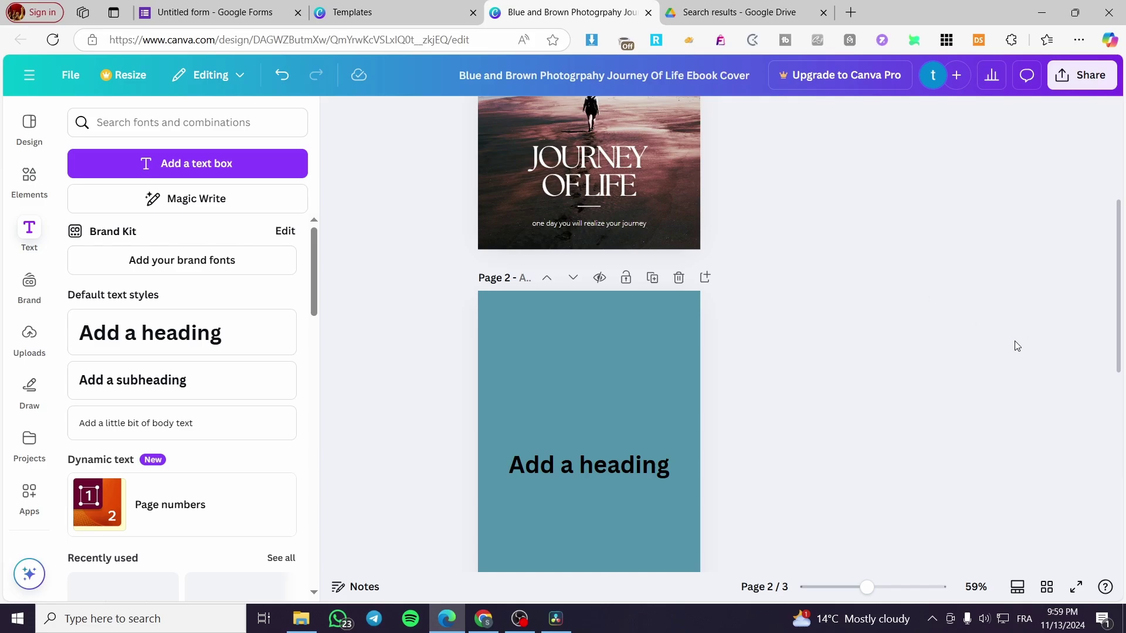
pyautogui.scroll(5, 893, 334)
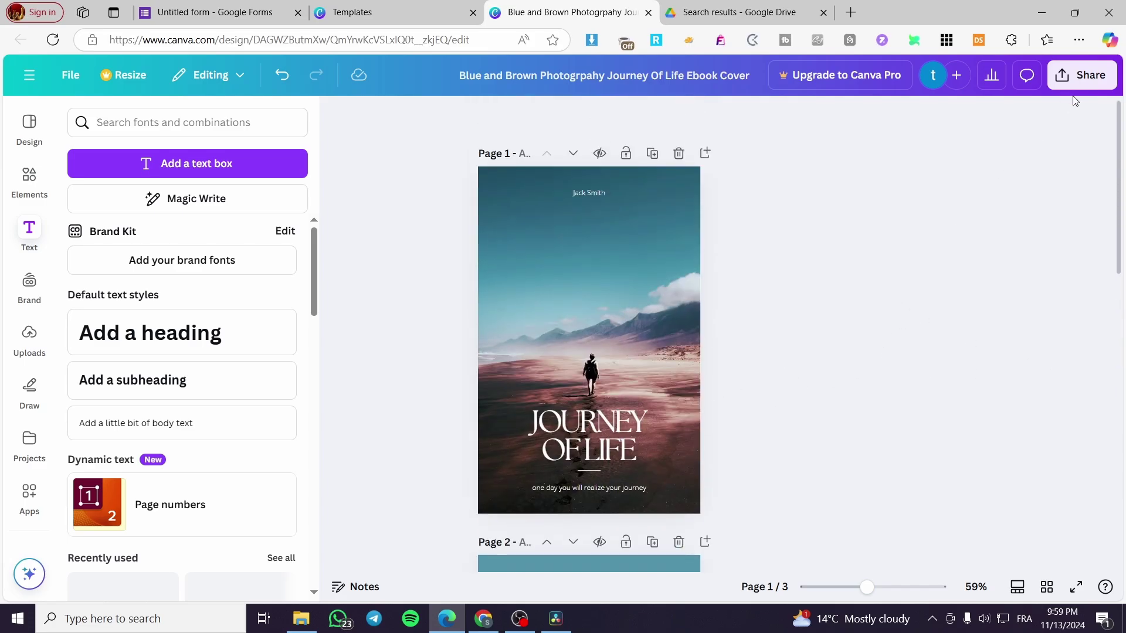
pyautogui.click(1081, 77)
pyautogui.click(859, 371)
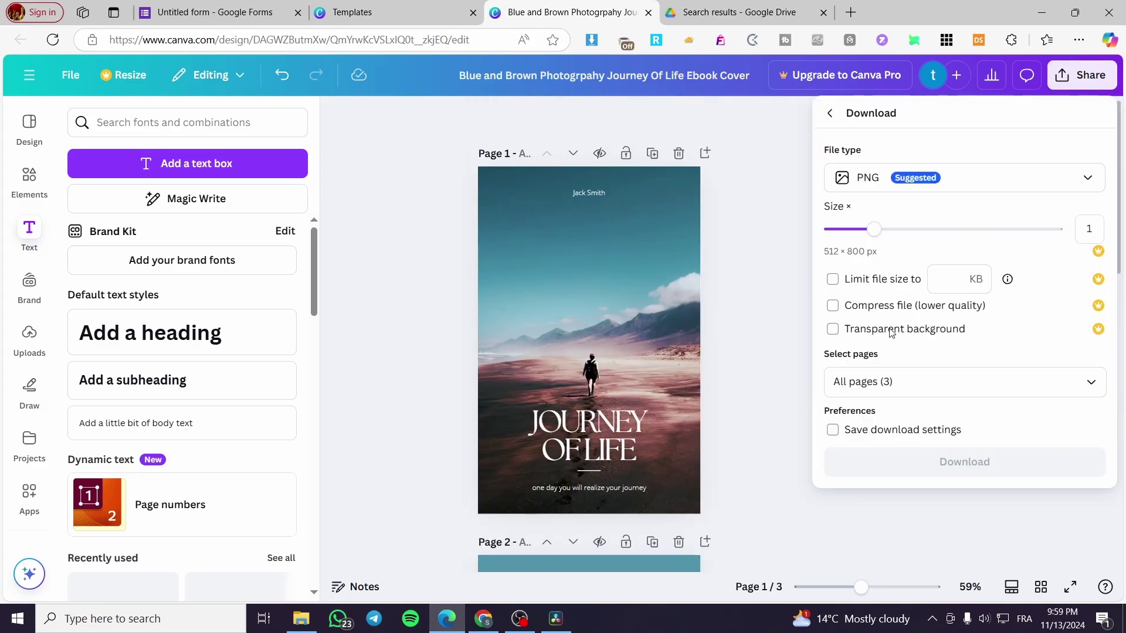
pyautogui.click(1026, 177)
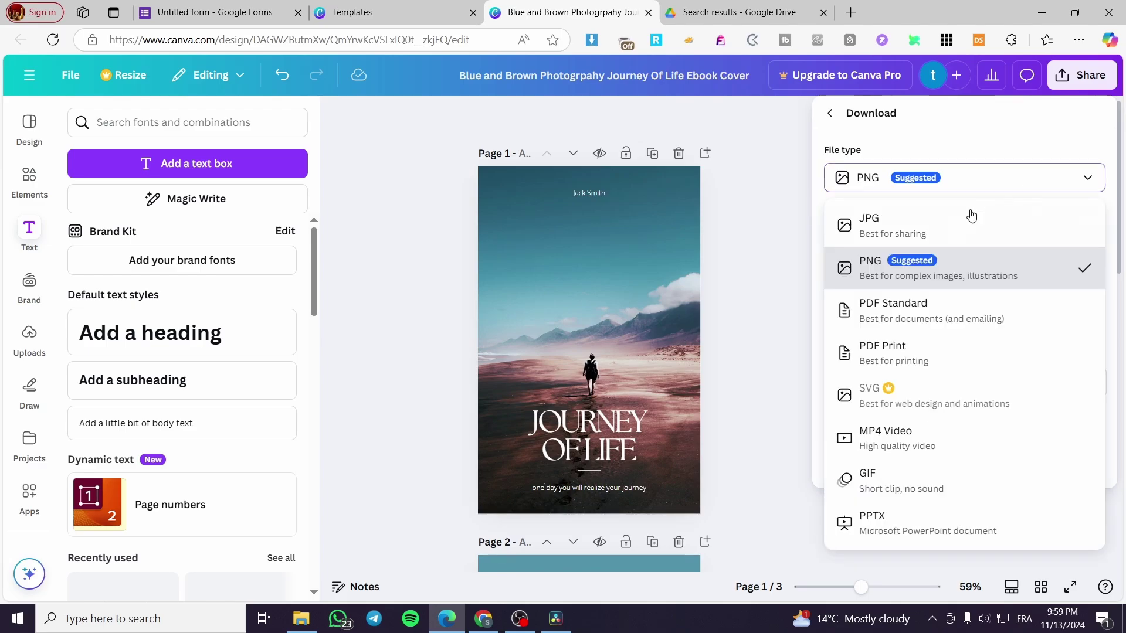
pyautogui.click(1010, 317)
pyautogui.click(991, 375)
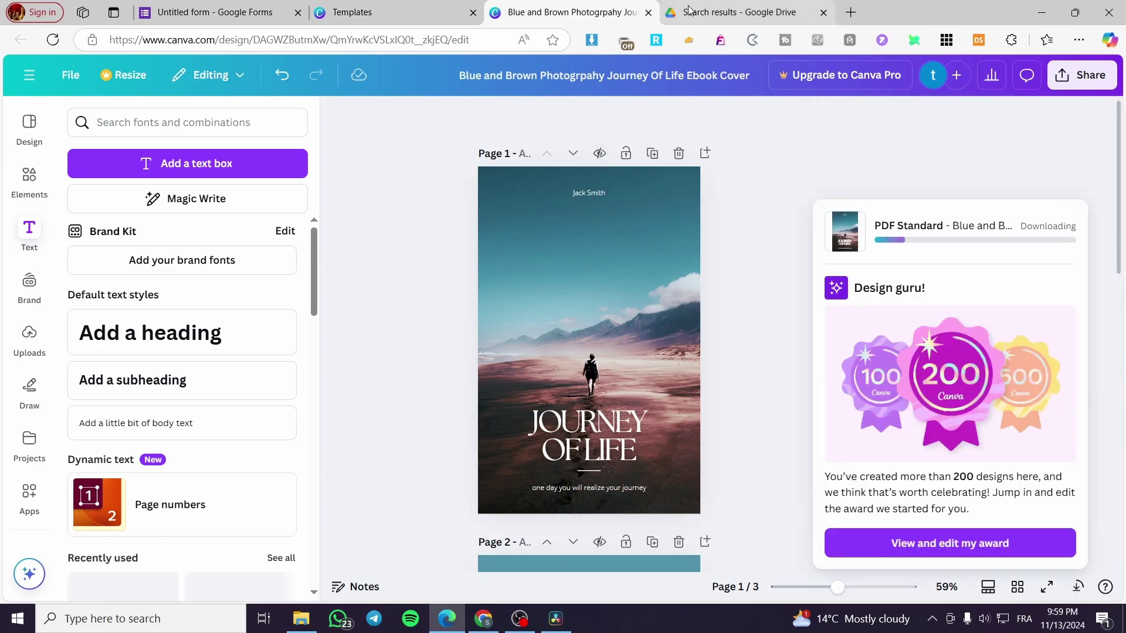
# Switch to Google Drive and upload the downloaded ebook PDF from the browser's downloads to My Drive
pyautogui.moveTo(786, 19)
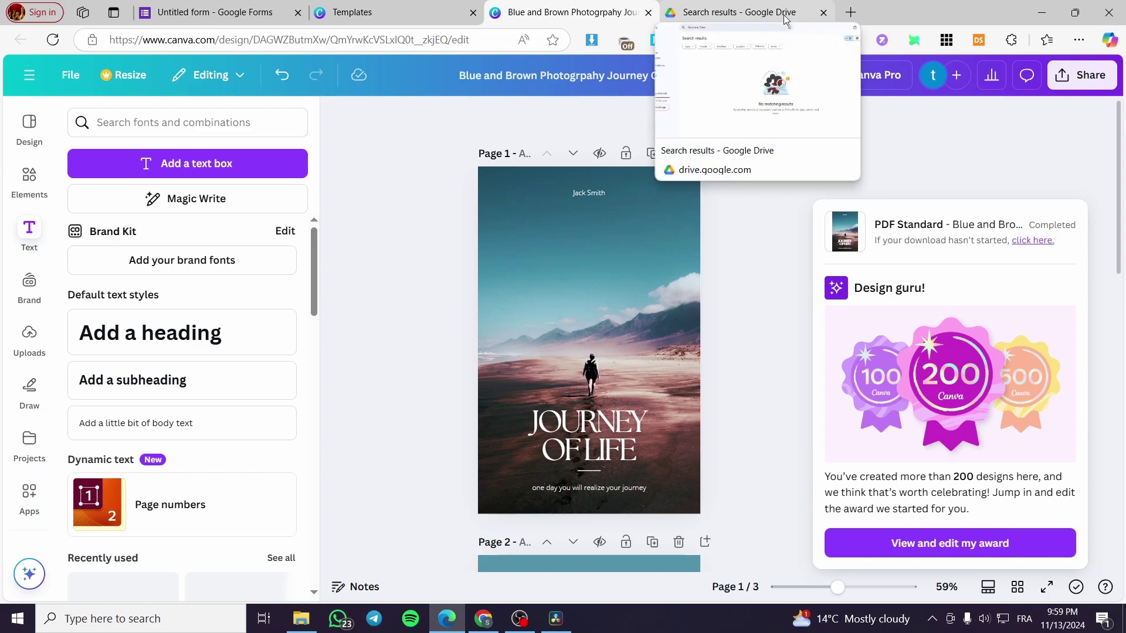
pyautogui.click(786, 18)
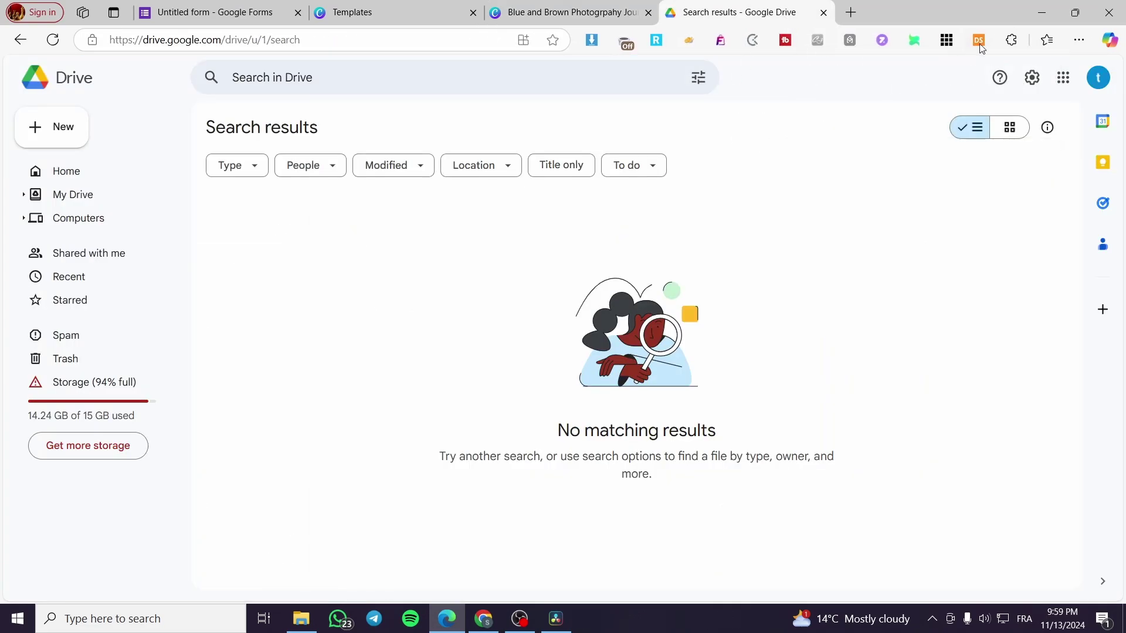
pyautogui.click(1078, 39)
pyautogui.click(991, 259)
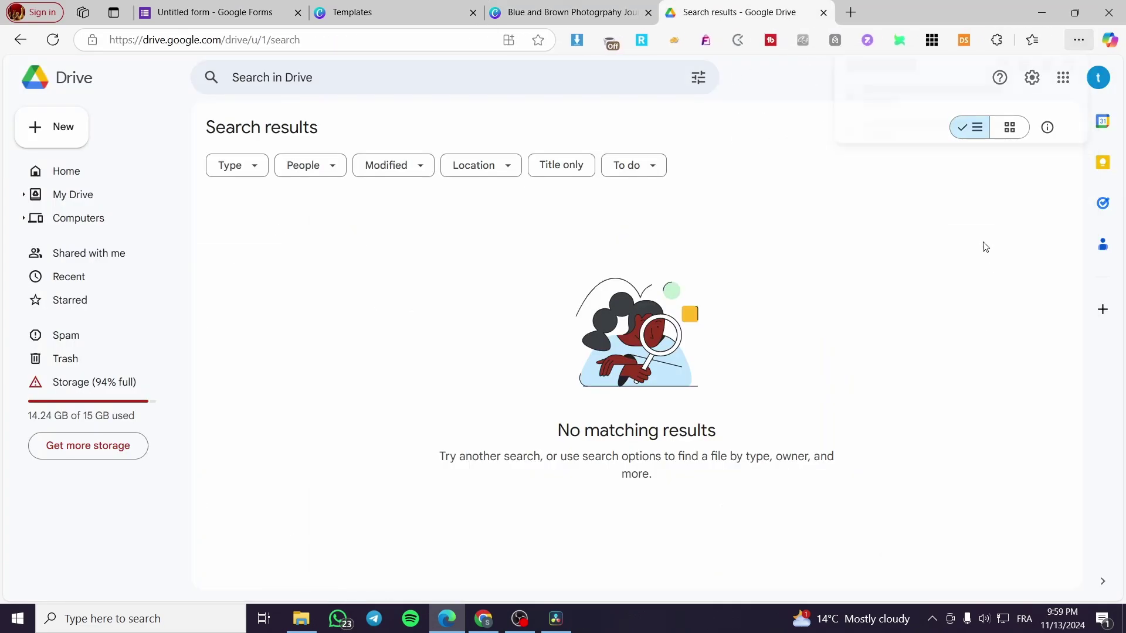
pyautogui.moveTo(905, 84); pyautogui.dragTo(73, 195)
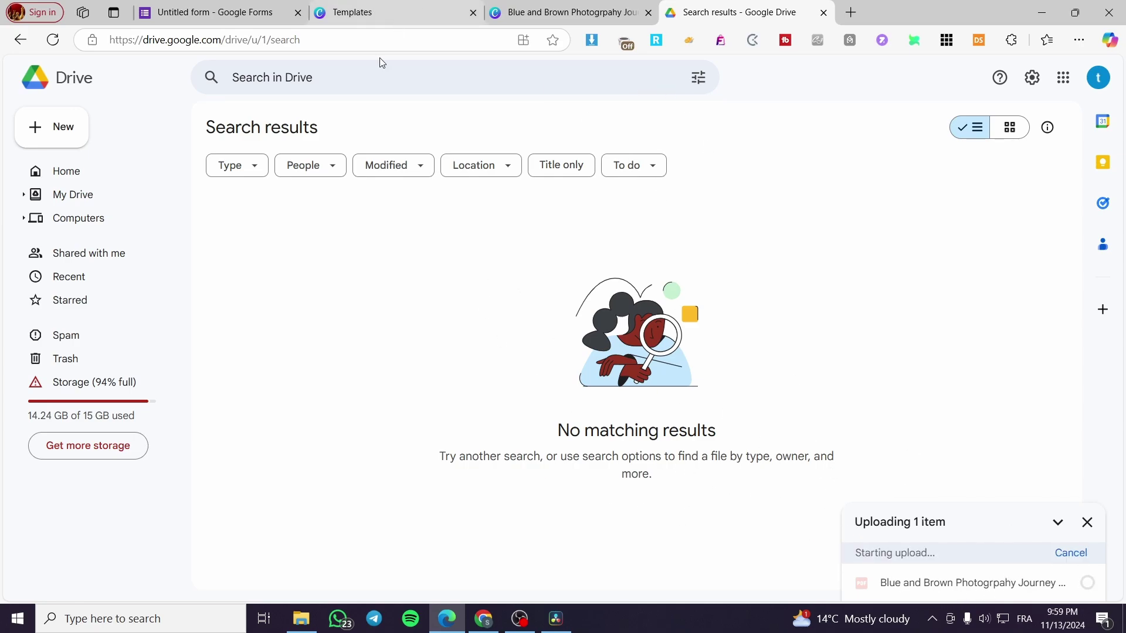
# Return to the Ebook Demo form in Google Forms and open the Google Workspace Marketplace for add-ons
pyautogui.click(223, 7)
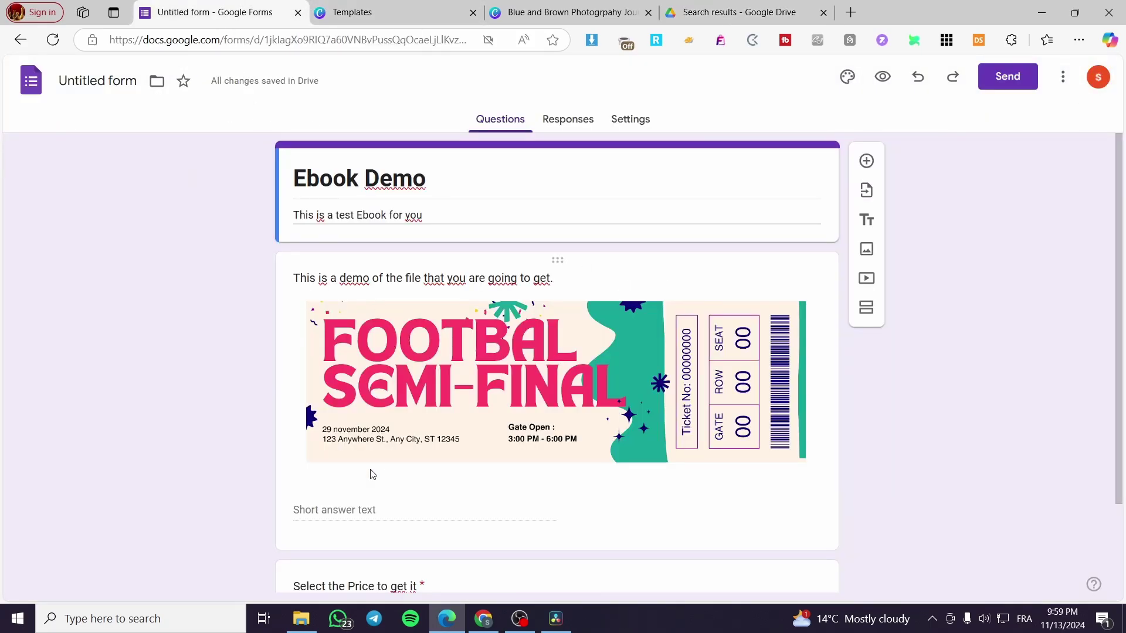
pyautogui.scroll(-2, 571, 420)
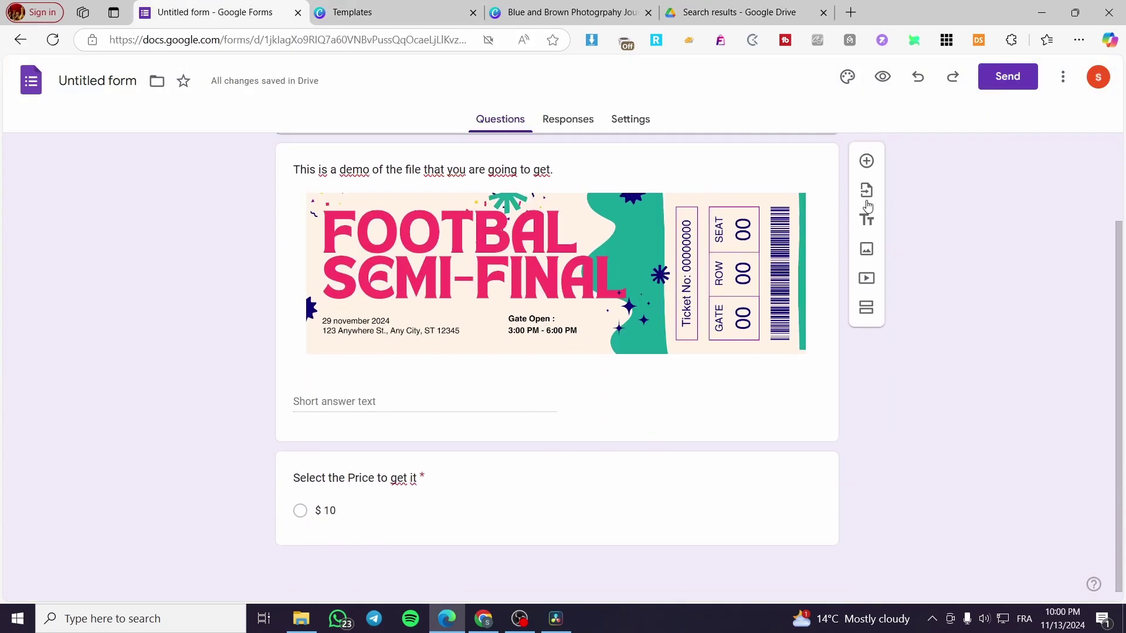
pyautogui.scroll(2, 867, 202)
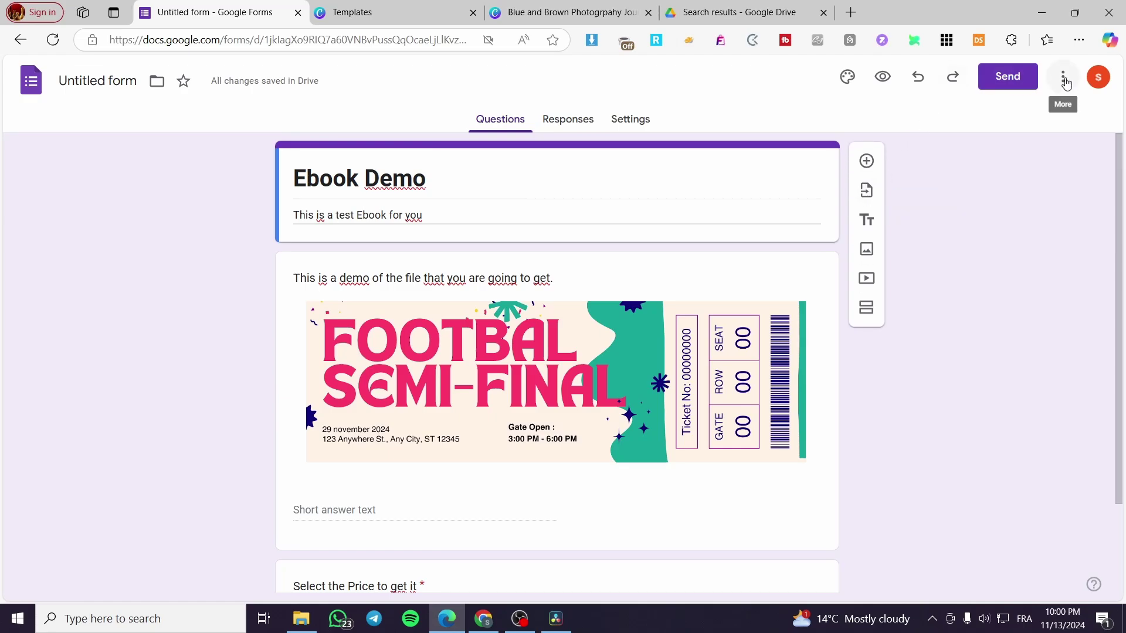
pyautogui.click(1065, 84)
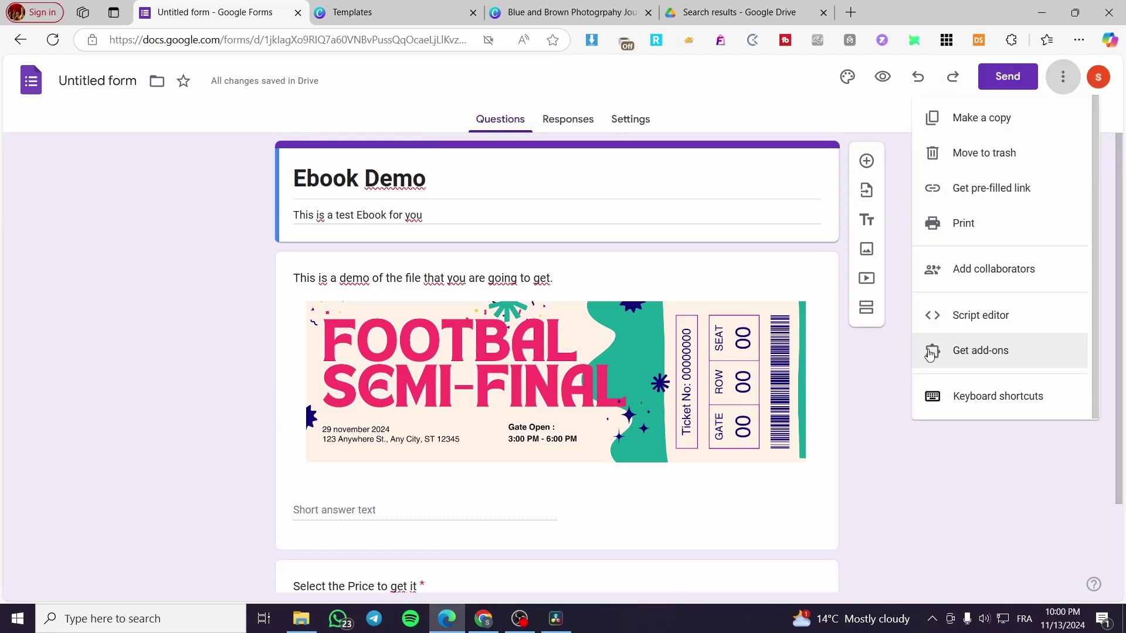
pyautogui.click(1057, 360)
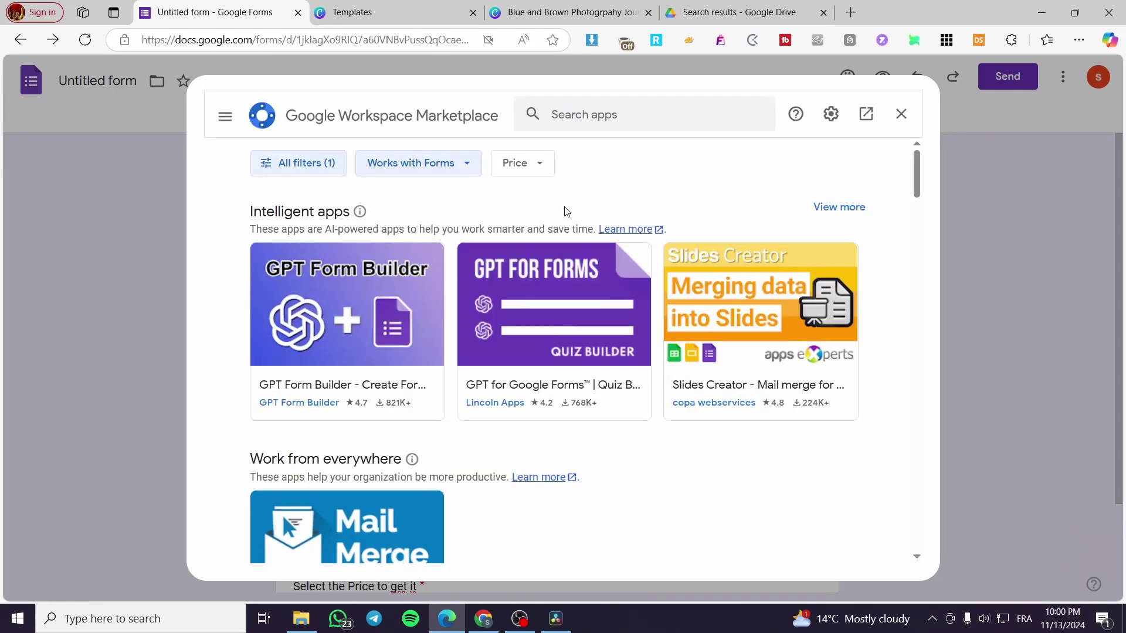
# Search the marketplace for Payable Forms and open that add-on's listing
pyautogui.click(604, 114)
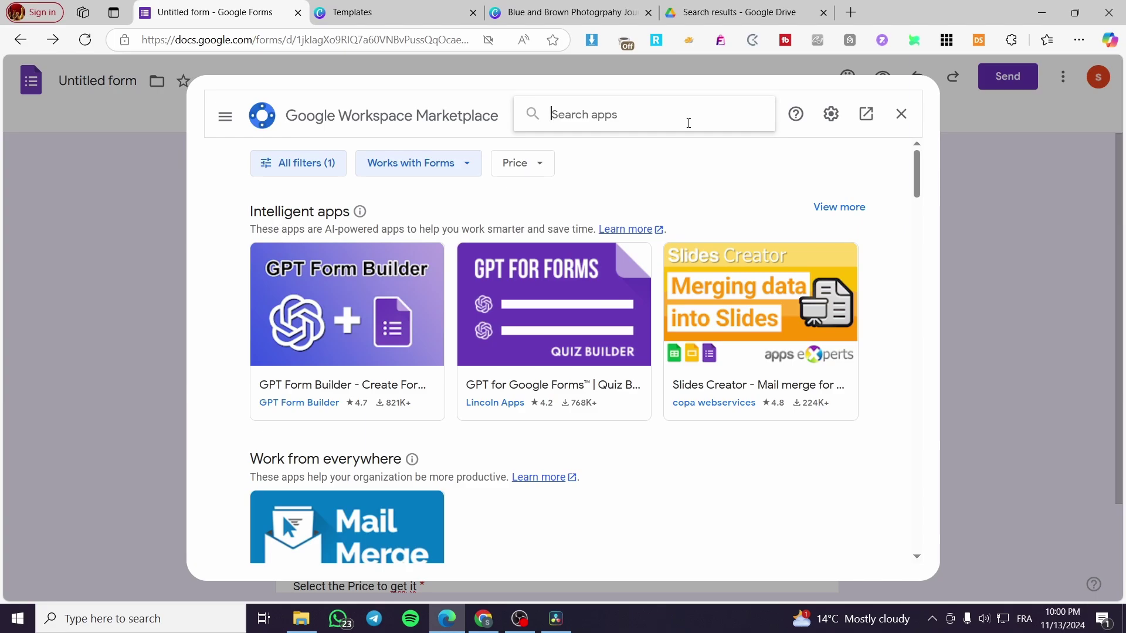
pyautogui.write('payab')
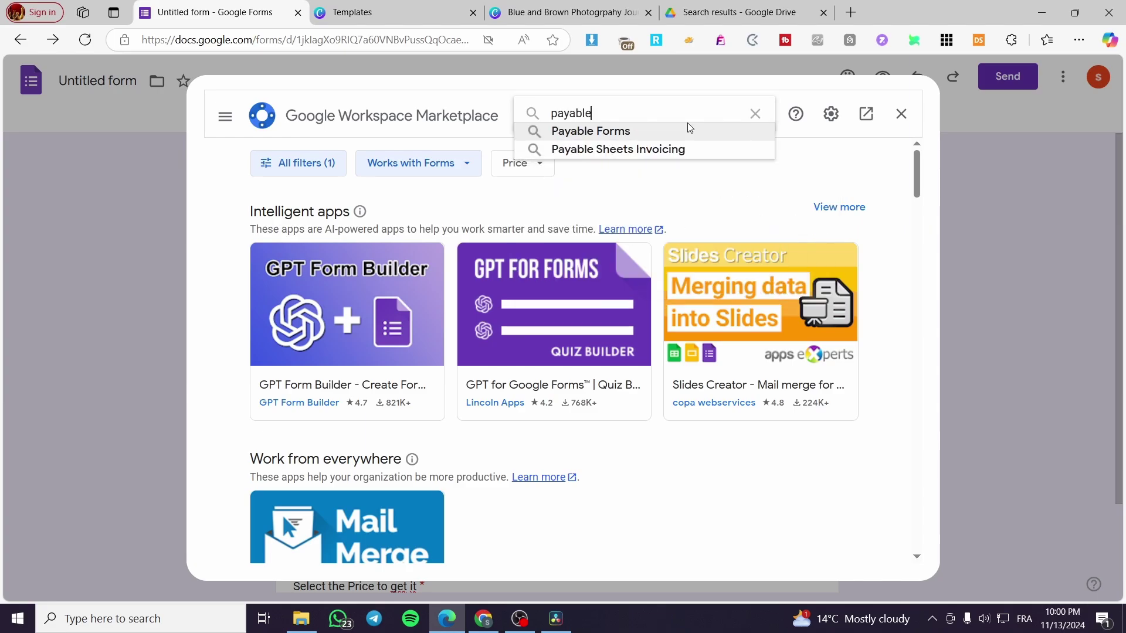
pyautogui.write('le')
pyautogui.click(582, 137)
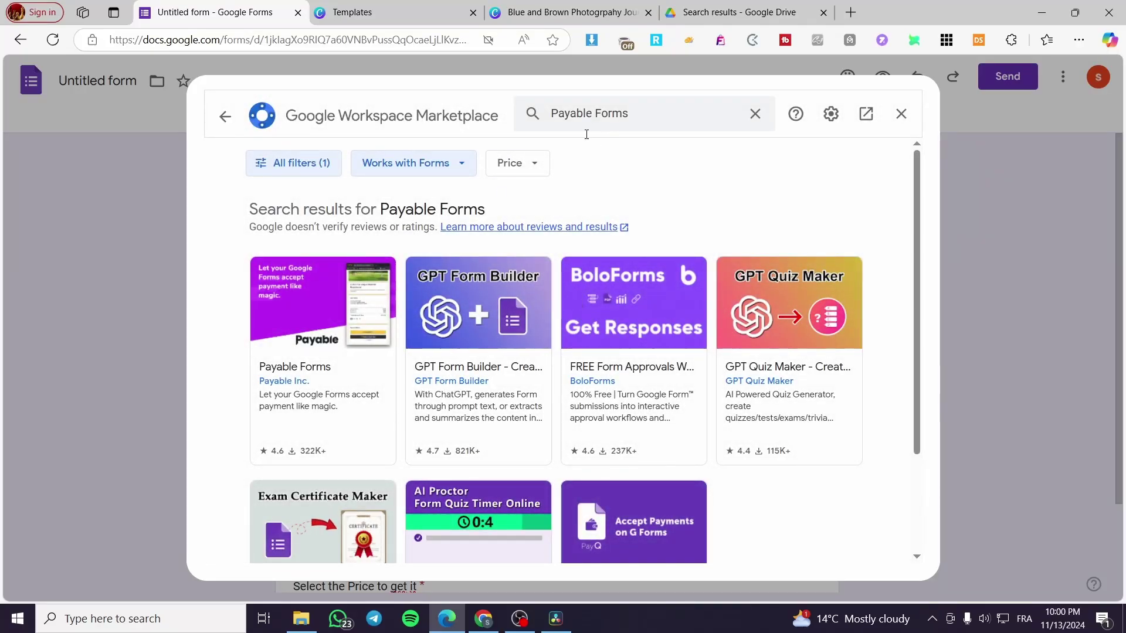
pyautogui.click(309, 315)
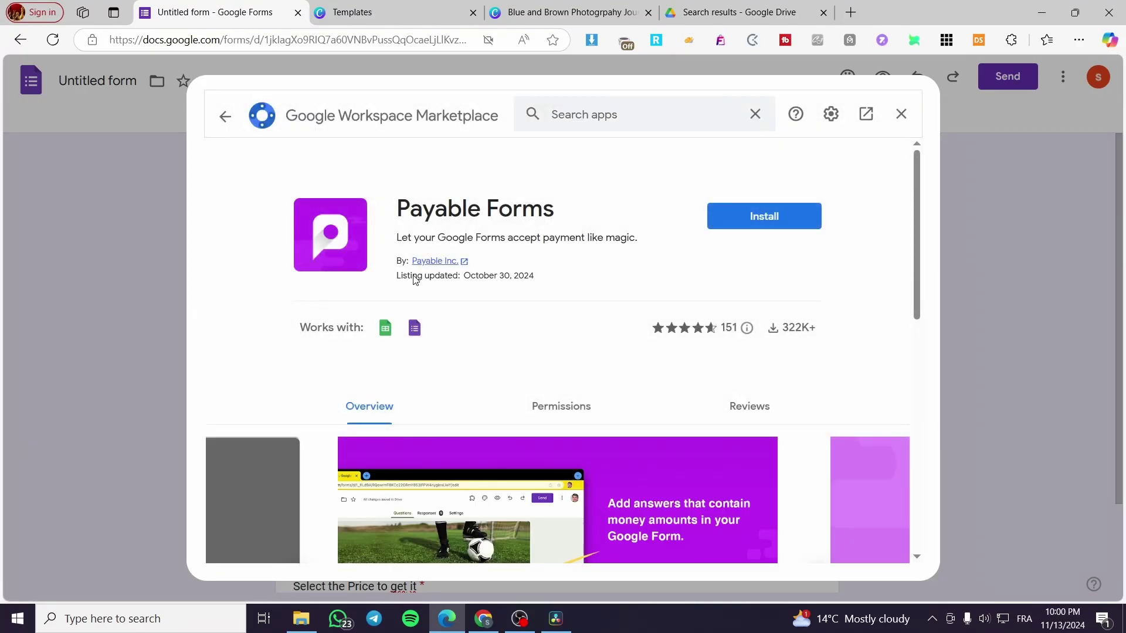
# Install the Payable Forms add-on, signing in with the existing Google account and allowing the requested permissions
pyautogui.click(761, 218)
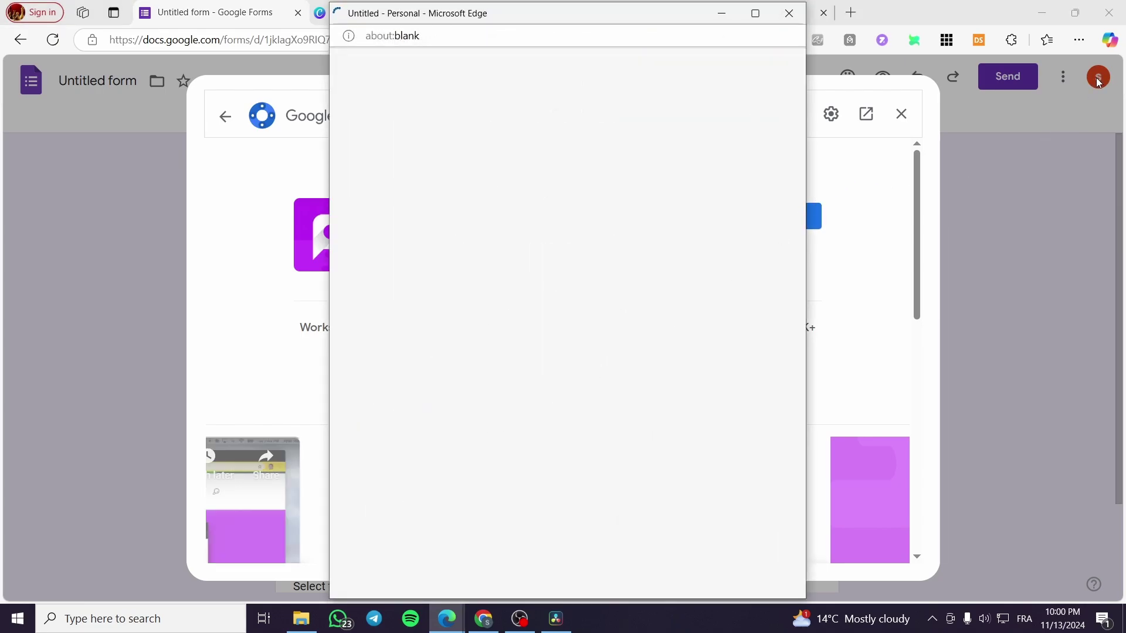
pyautogui.click(516, 321)
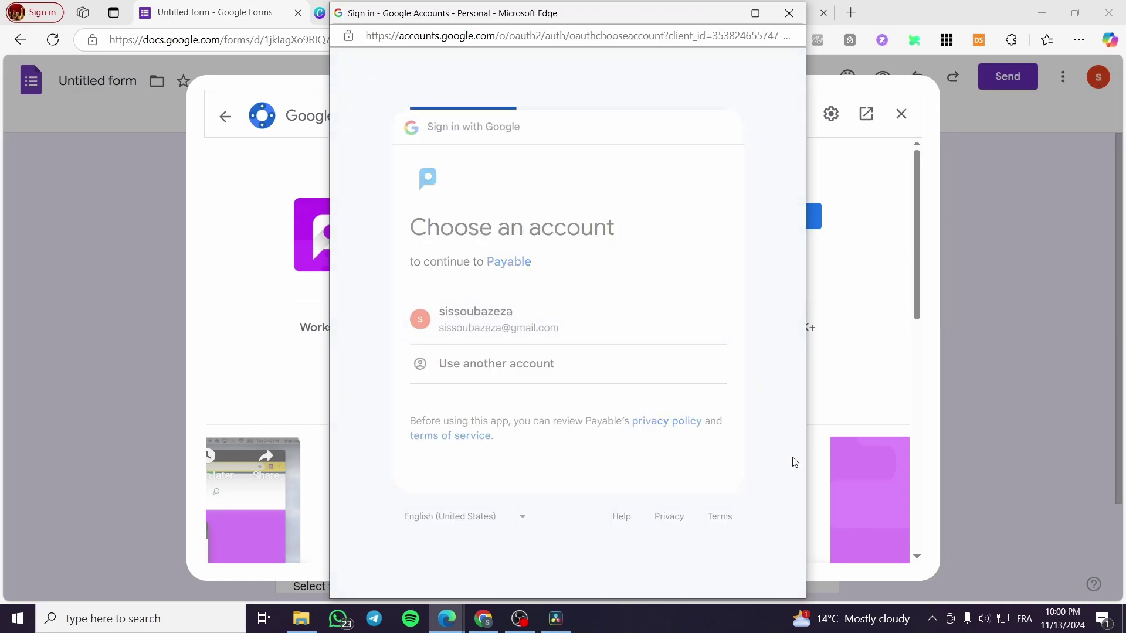
pyautogui.click(703, 465)
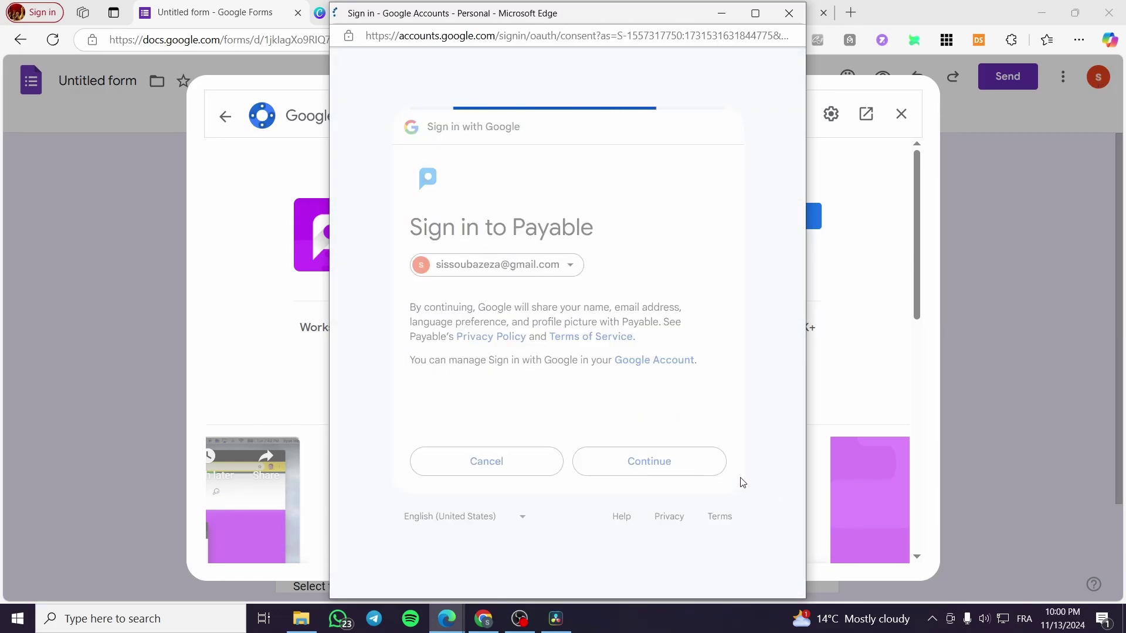
pyautogui.scroll(-5, 685, 387)
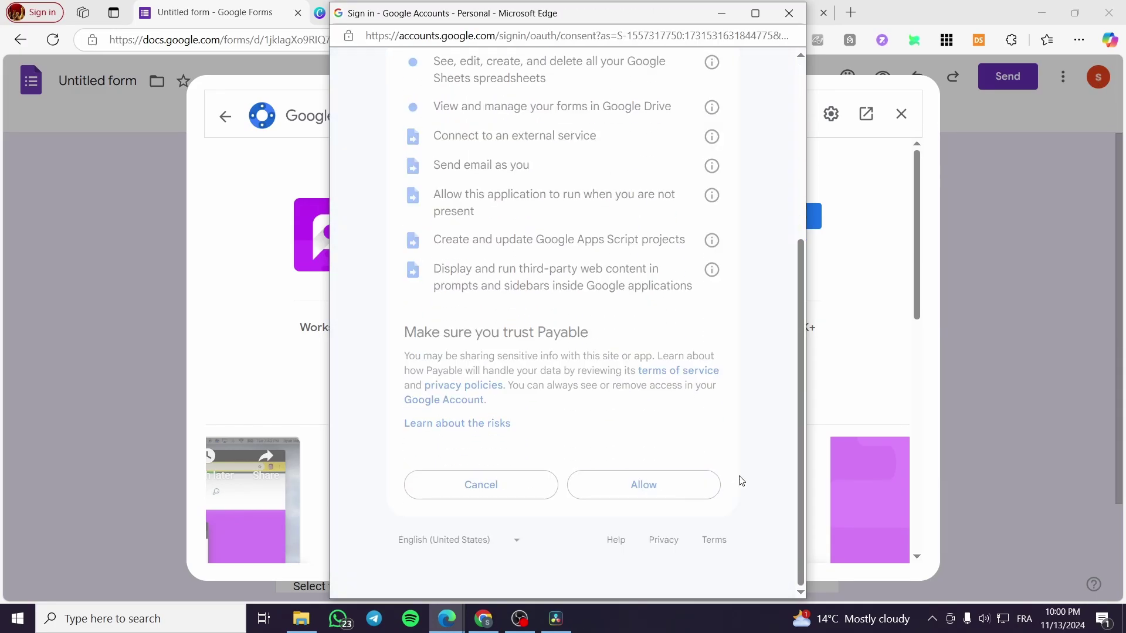
pyautogui.click(643, 484)
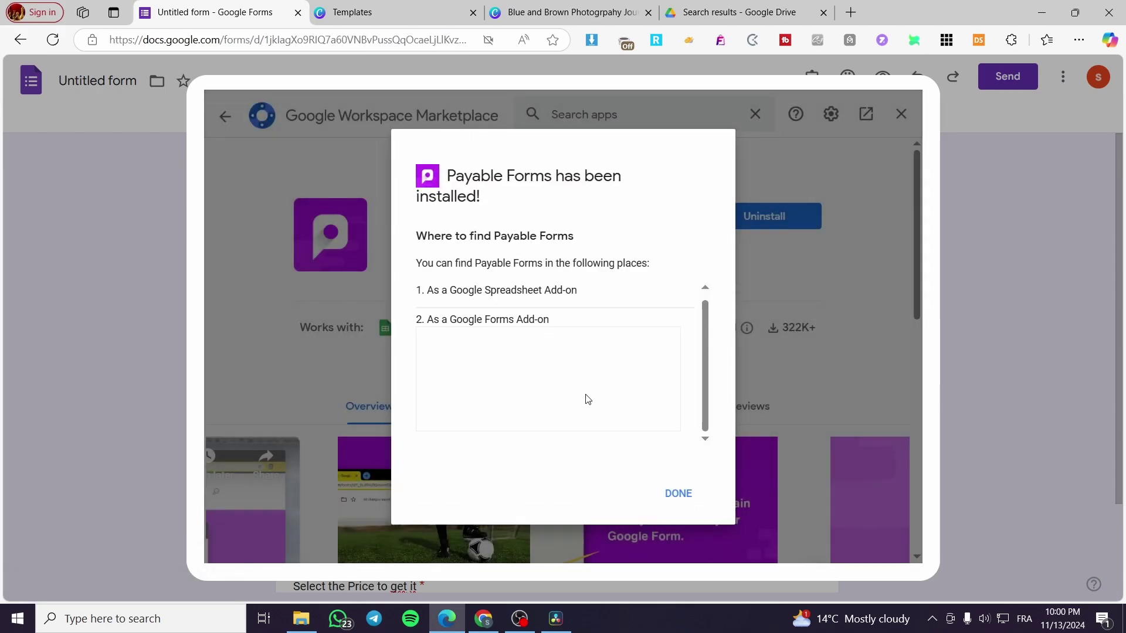
pyautogui.click(678, 493)
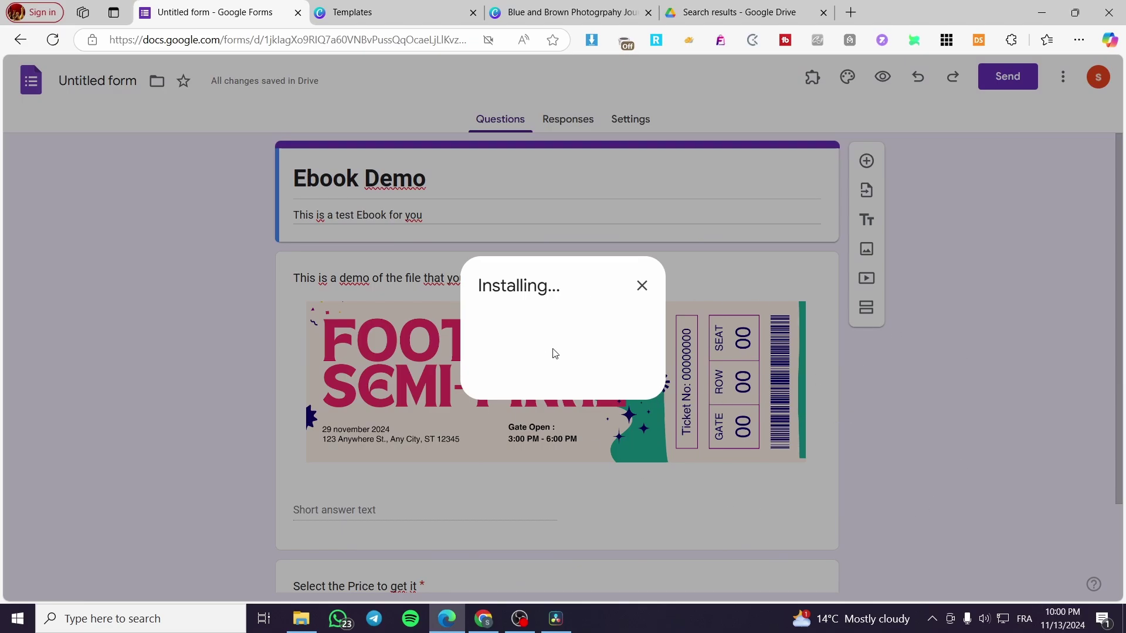
# Switch to Google Drive, share the uploaded ebook PDF with anyone with the link, and copy its link
pyautogui.click(709, 10)
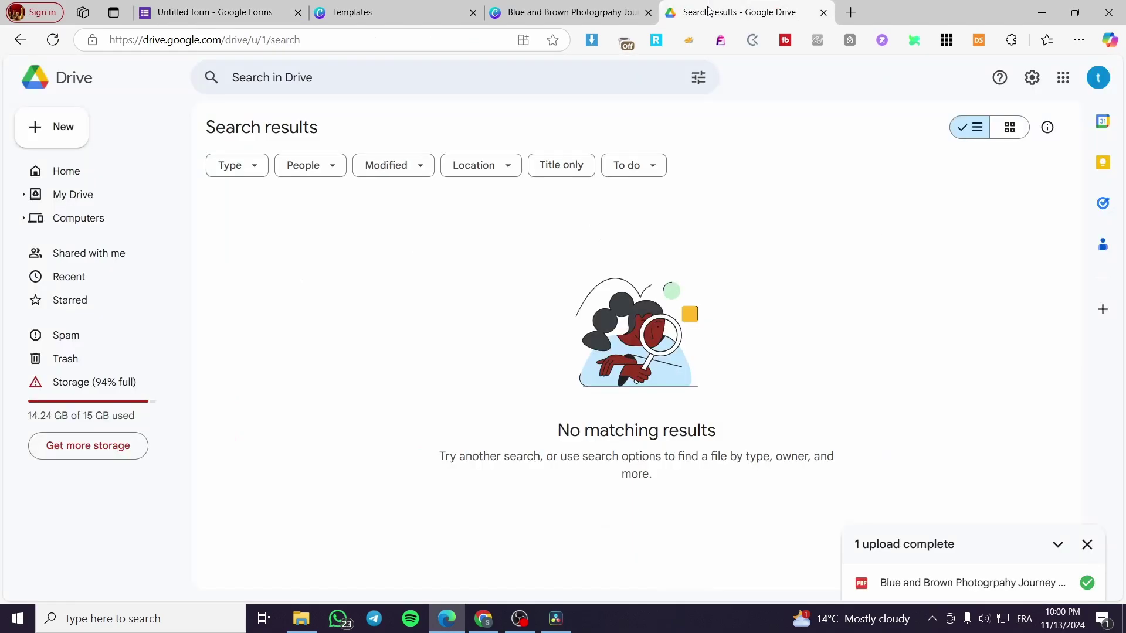
pyautogui.click(1087, 583)
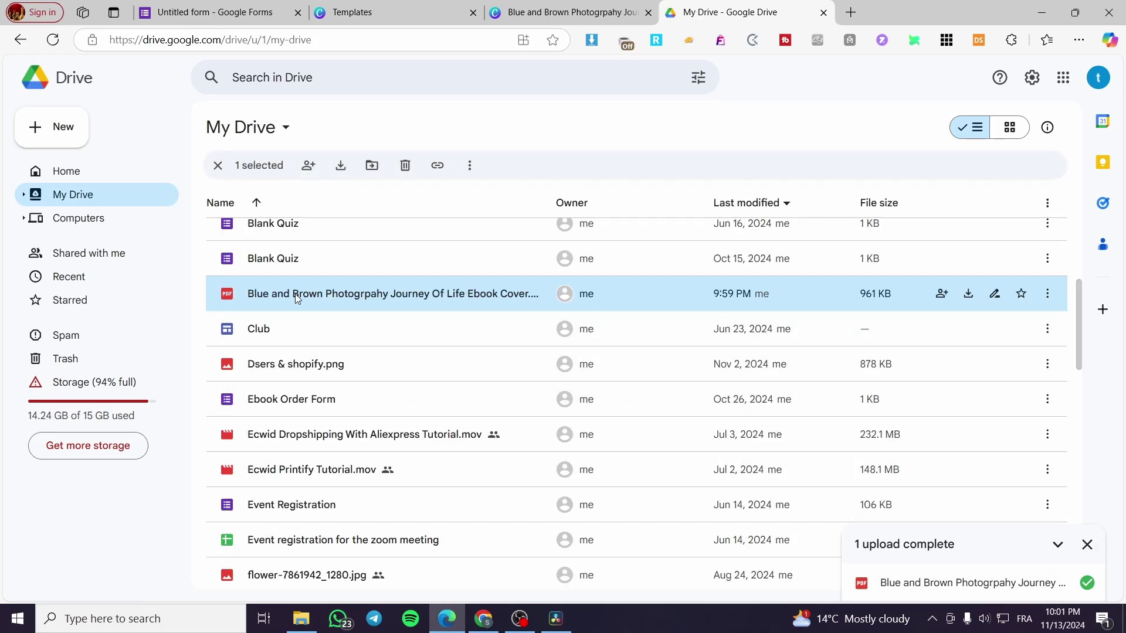
pyautogui.rightClick(294, 293)
pyautogui.moveTo(346, 428)
pyautogui.click(649, 445)
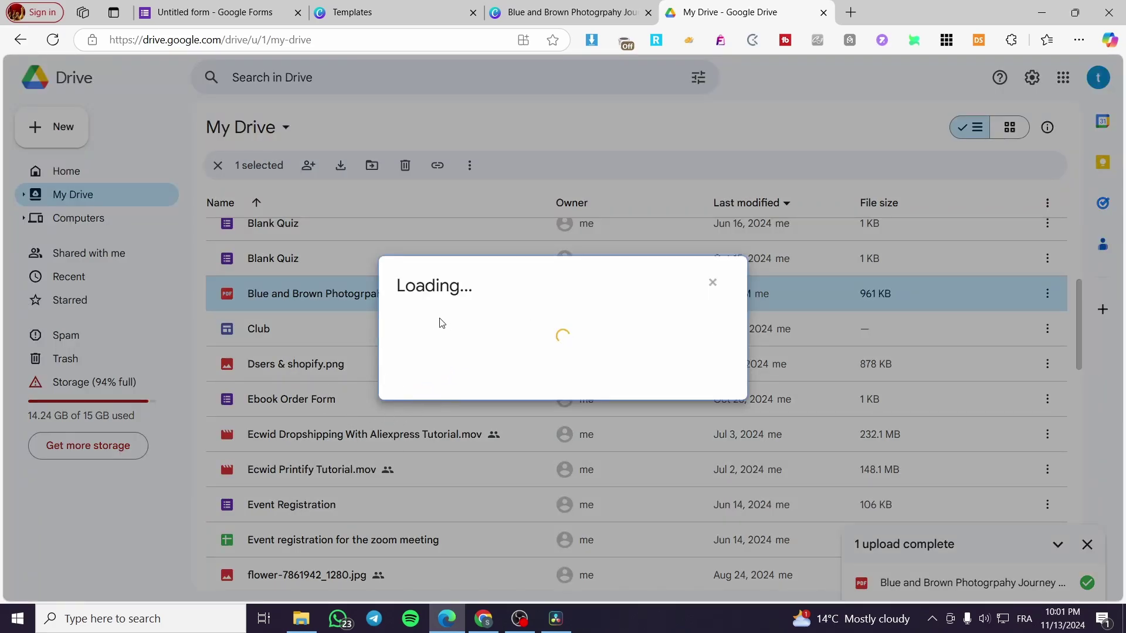
pyautogui.click(452, 398)
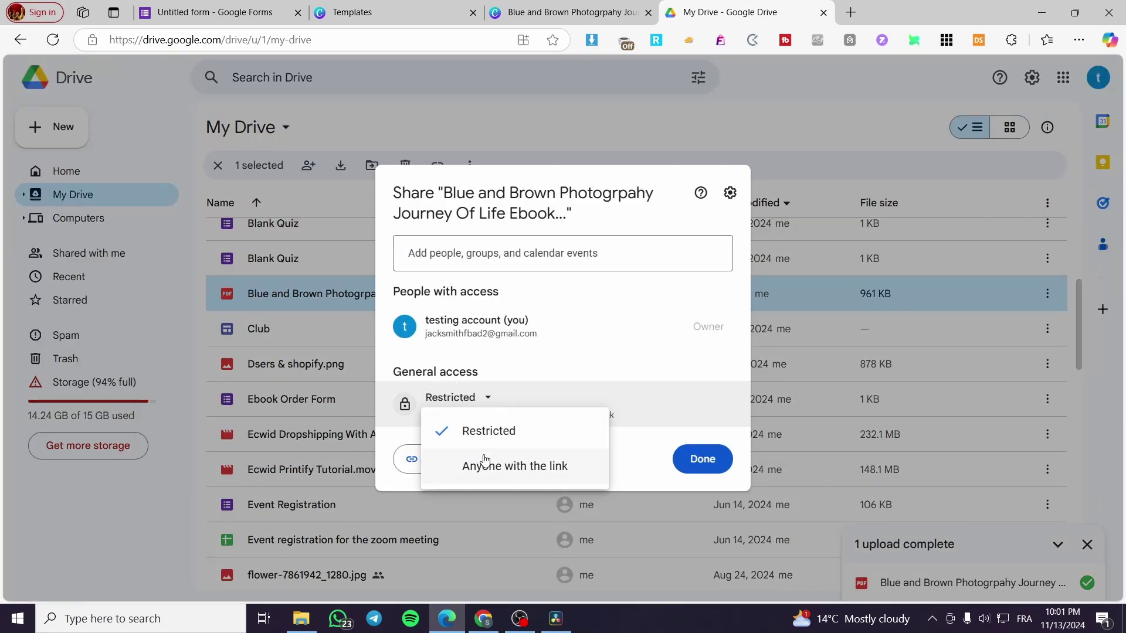
pyautogui.click(497, 465)
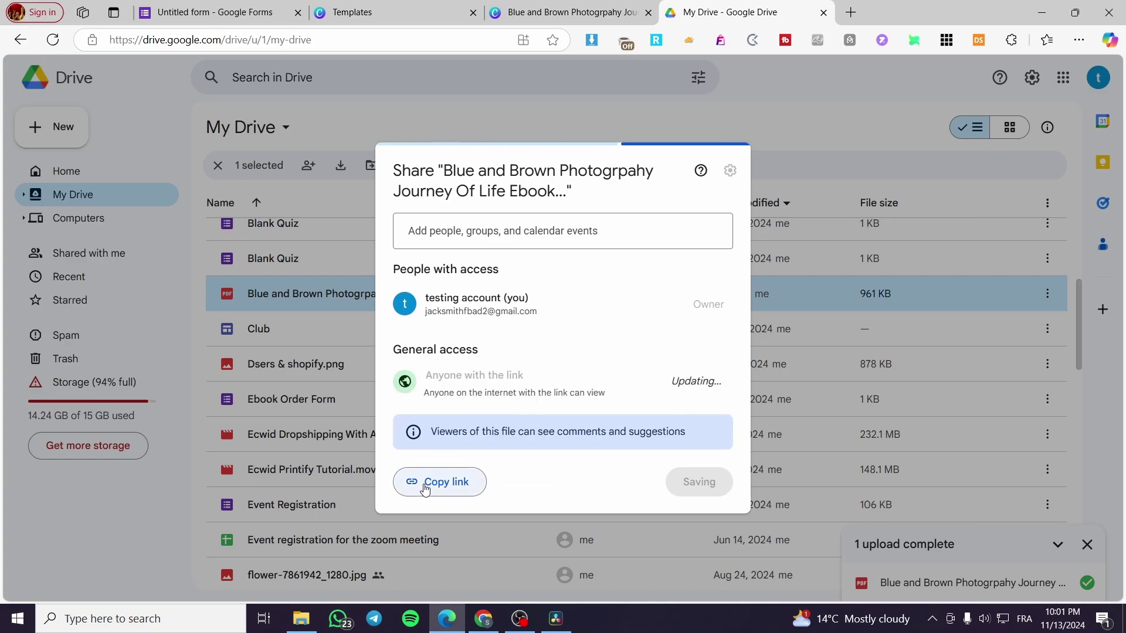
pyautogui.click(427, 489)
# Back in Google Forms, start the Payable Forms setup, set the currency to US Dollars (USD), and close the introduction
pyautogui.click(265, 7)
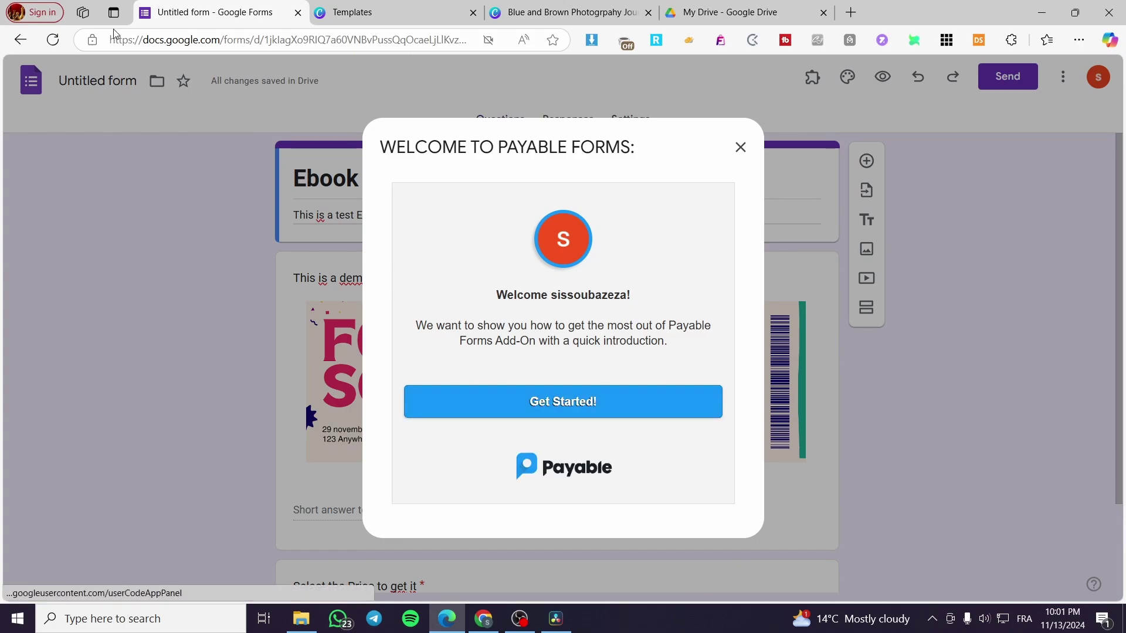
pyautogui.click(578, 406)
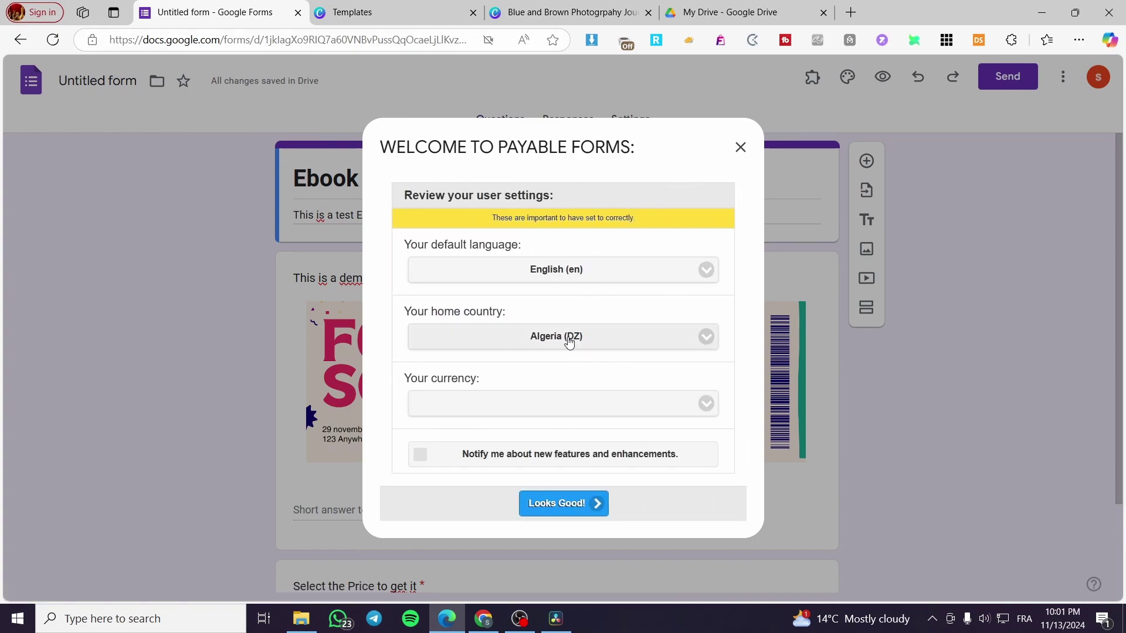
pyautogui.click(569, 408)
pyautogui.scroll(-1, 558, 303)
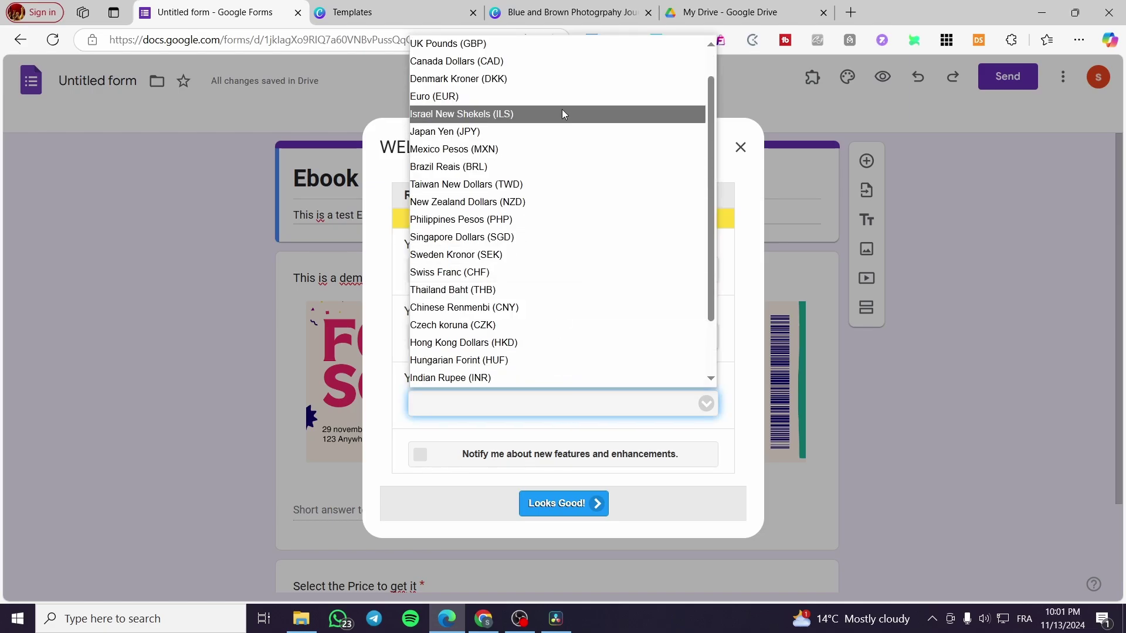
pyautogui.scroll(1, 562, 117)
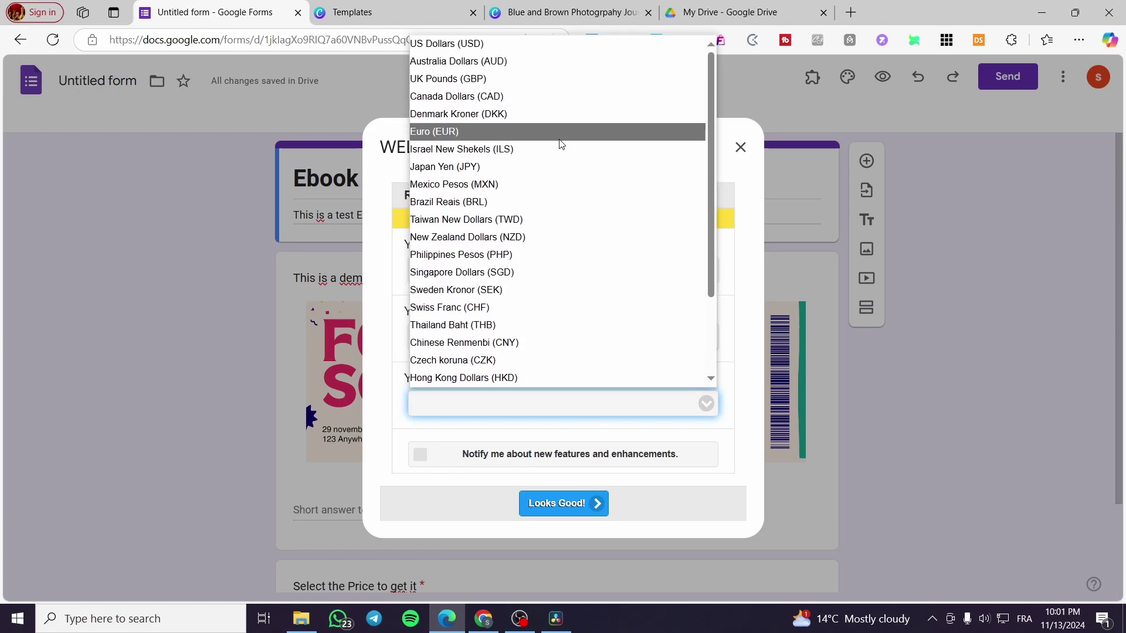
pyautogui.click(557, 44)
pyautogui.click(598, 505)
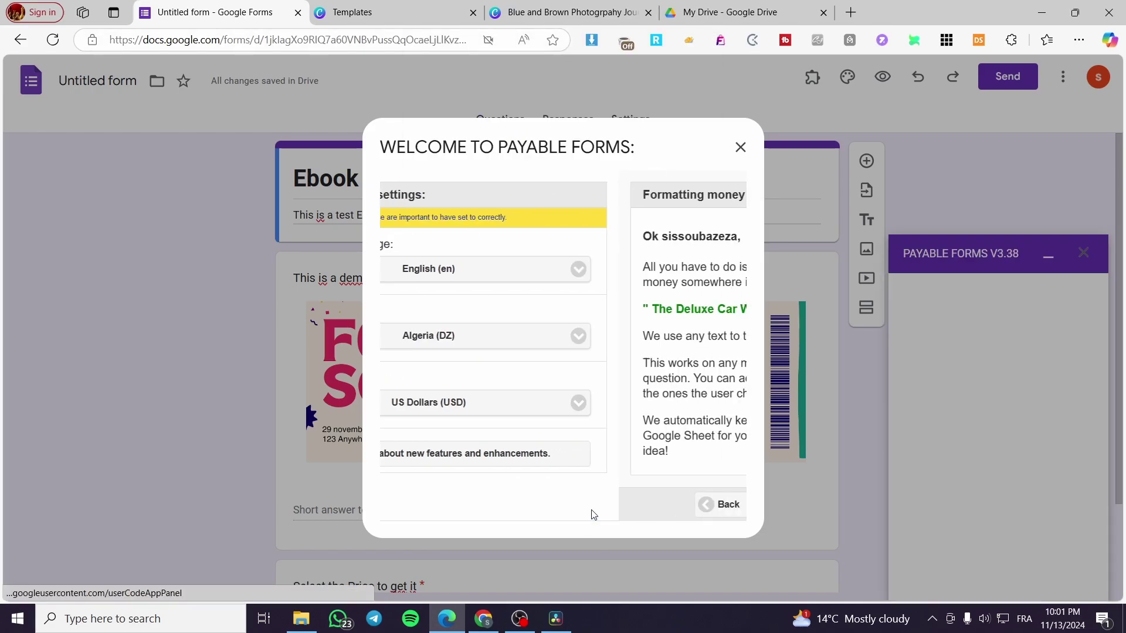
pyautogui.click(586, 512)
pyautogui.click(739, 147)
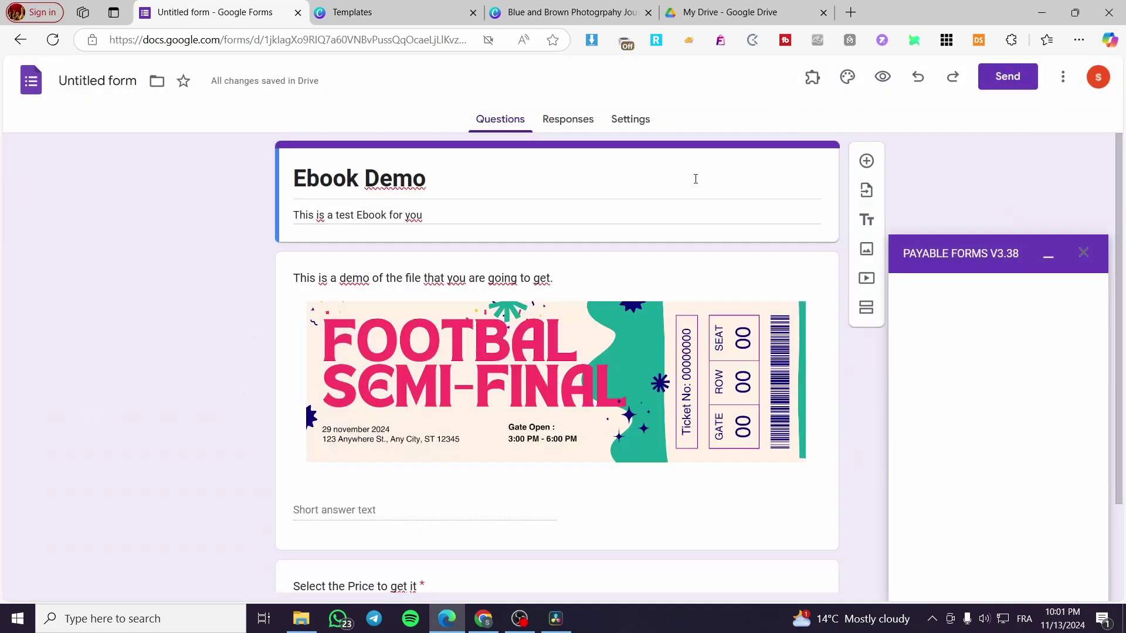
# Sync the form's theme with the Payable checkout and close the completion dialog
pyautogui.scroll(-2, 644, 476)
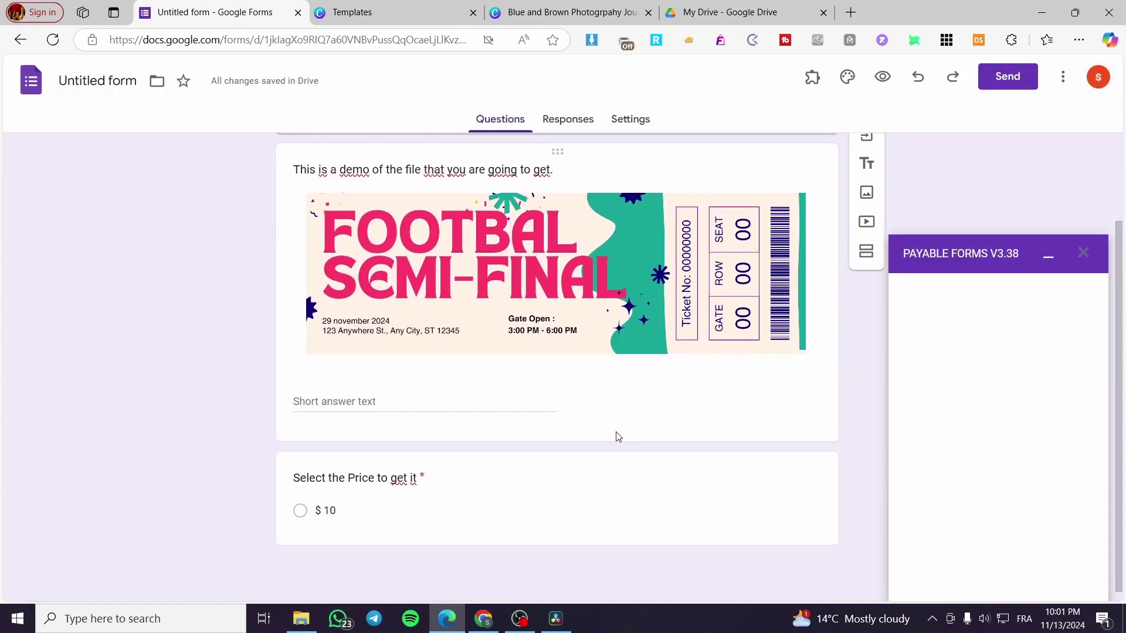
pyautogui.click(917, 345)
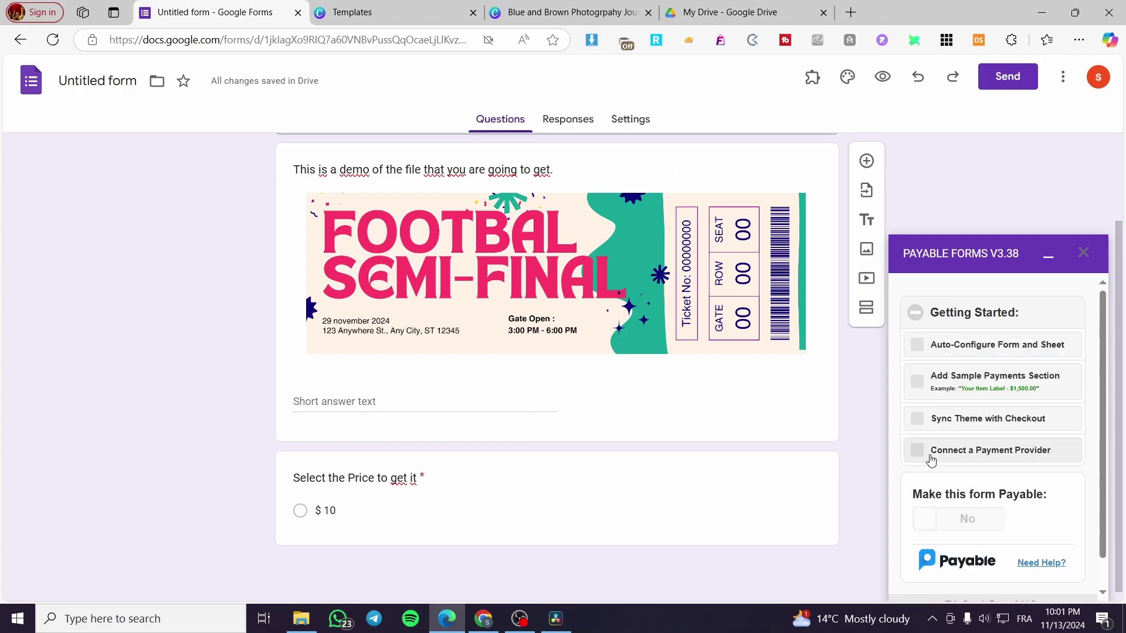
pyautogui.click(920, 420)
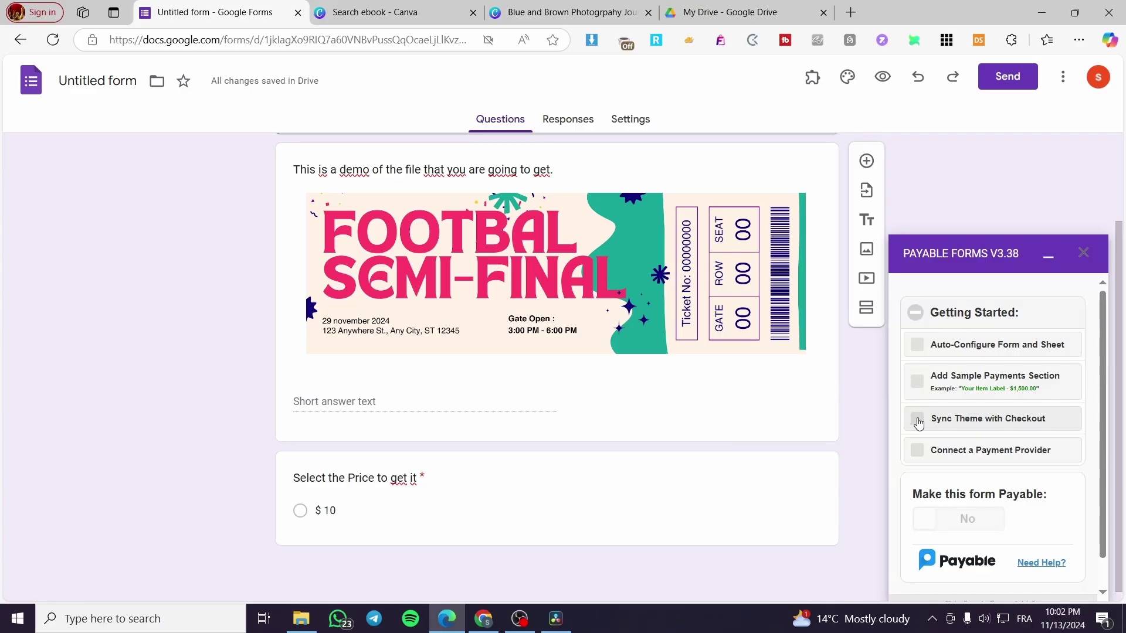
pyautogui.click(917, 420)
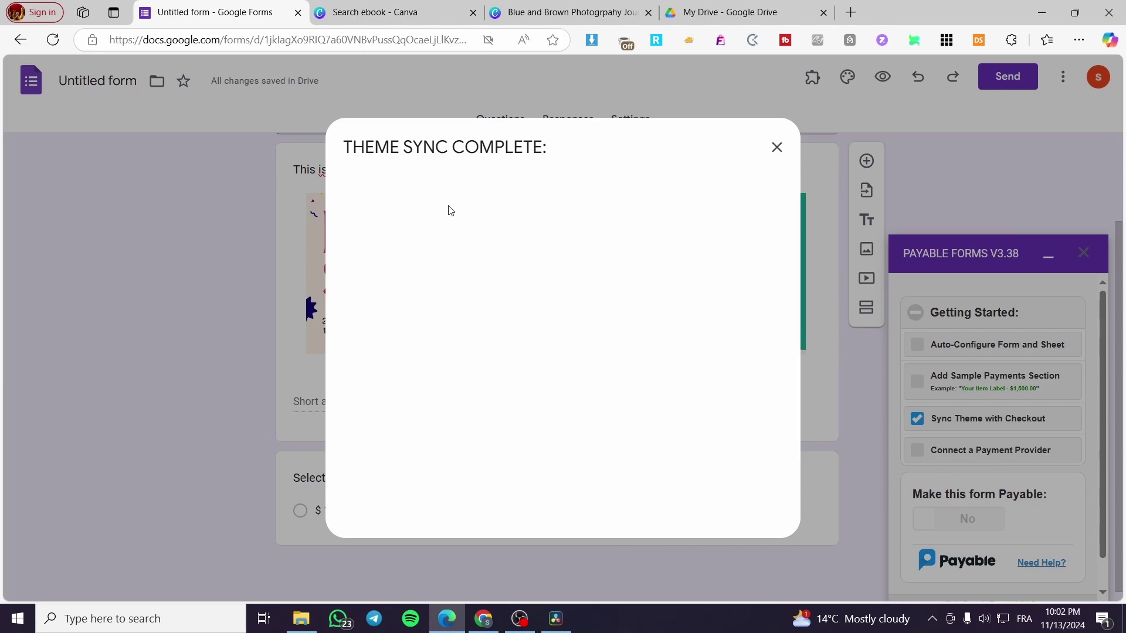
pyautogui.click(777, 146)
# Auto-configure the form and its response sheet with Payable Forms, and dismiss the setup summary
pyautogui.click(917, 346)
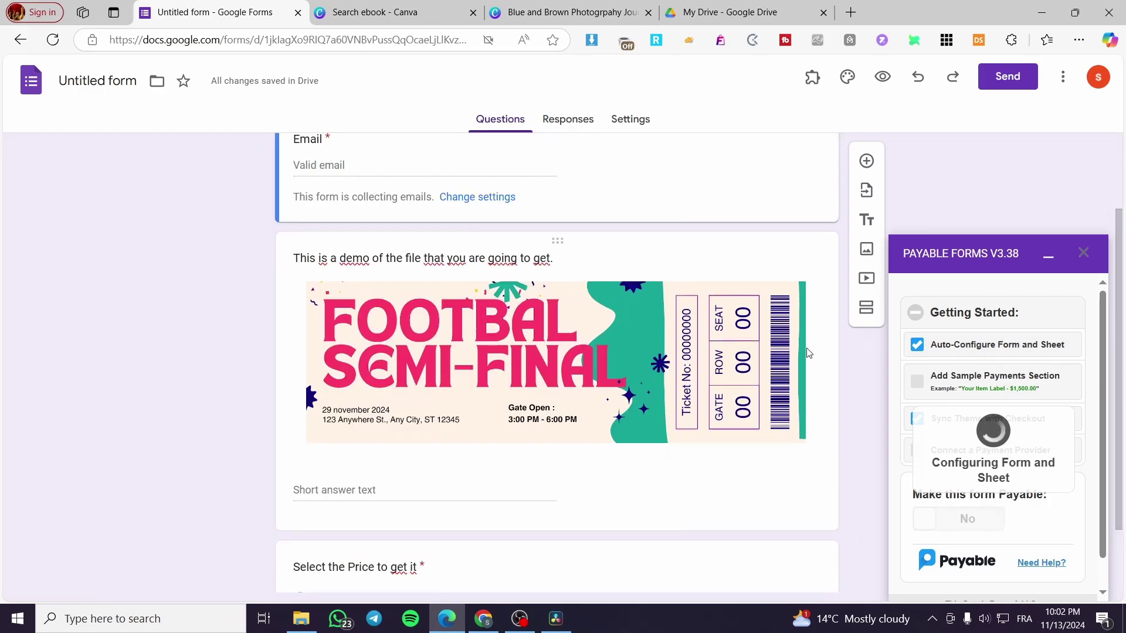
pyautogui.scroll(-1, 327, 513)
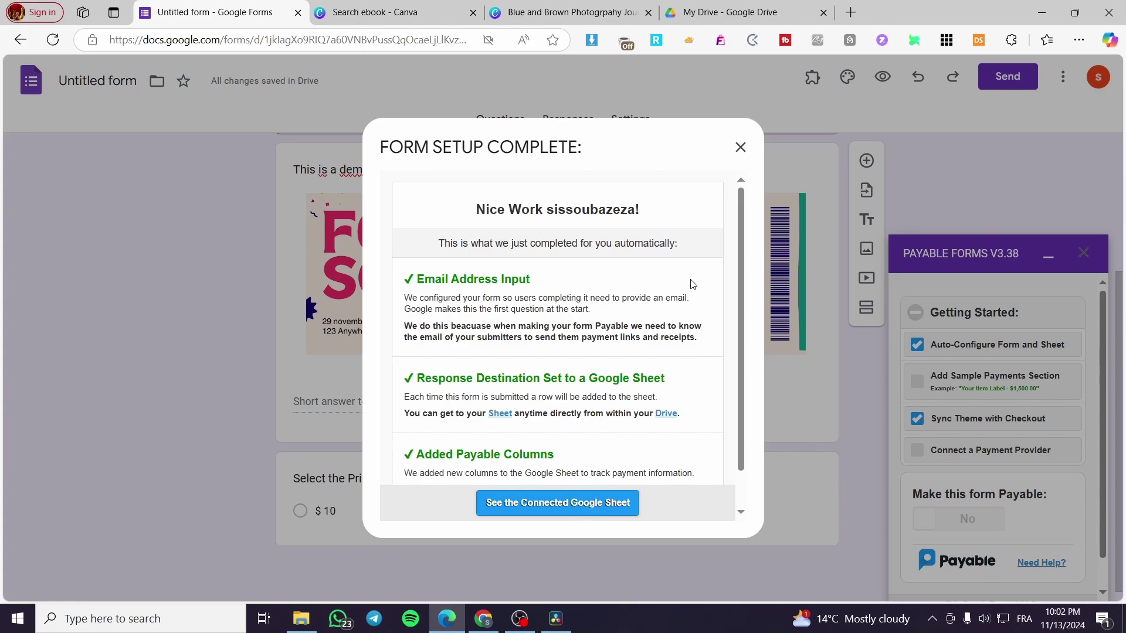
pyautogui.click(740, 148)
pyautogui.scroll(-1, 560, 481)
# Change the $10 option of the price question to "Get your Book - $10"
pyautogui.scroll(-2, 560, 482)
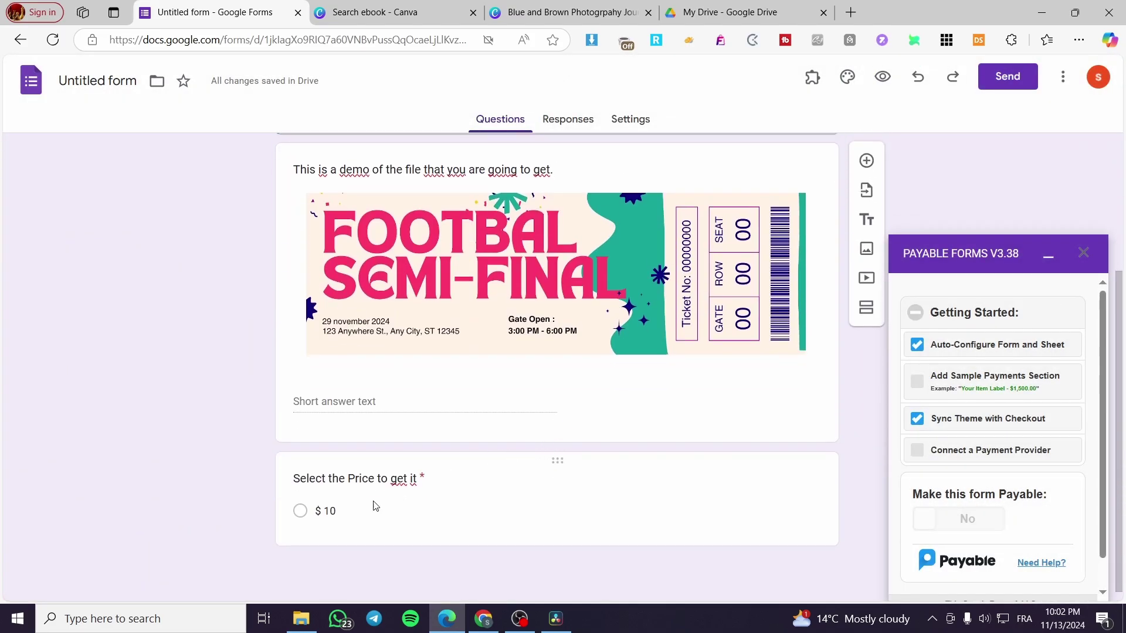
pyautogui.click(372, 508)
pyautogui.click(324, 534)
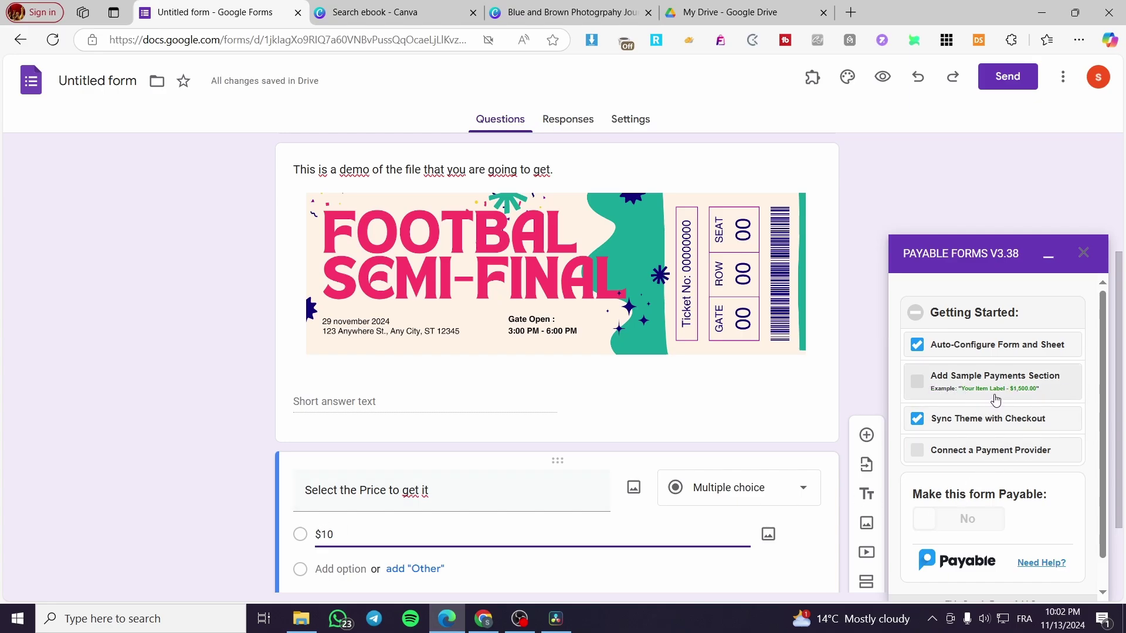
pyautogui.moveTo(339, 534); pyautogui.dragTo(274, 534)
pyautogui.write('Get your Book')
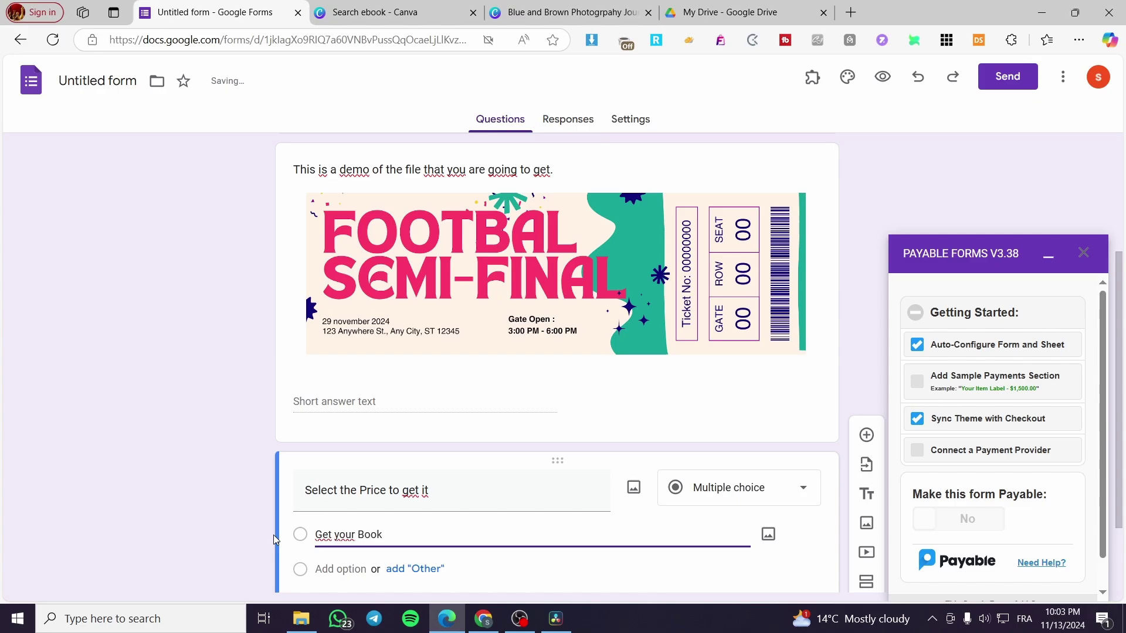
pyautogui.write('- $10')
pyautogui.click(238, 474)
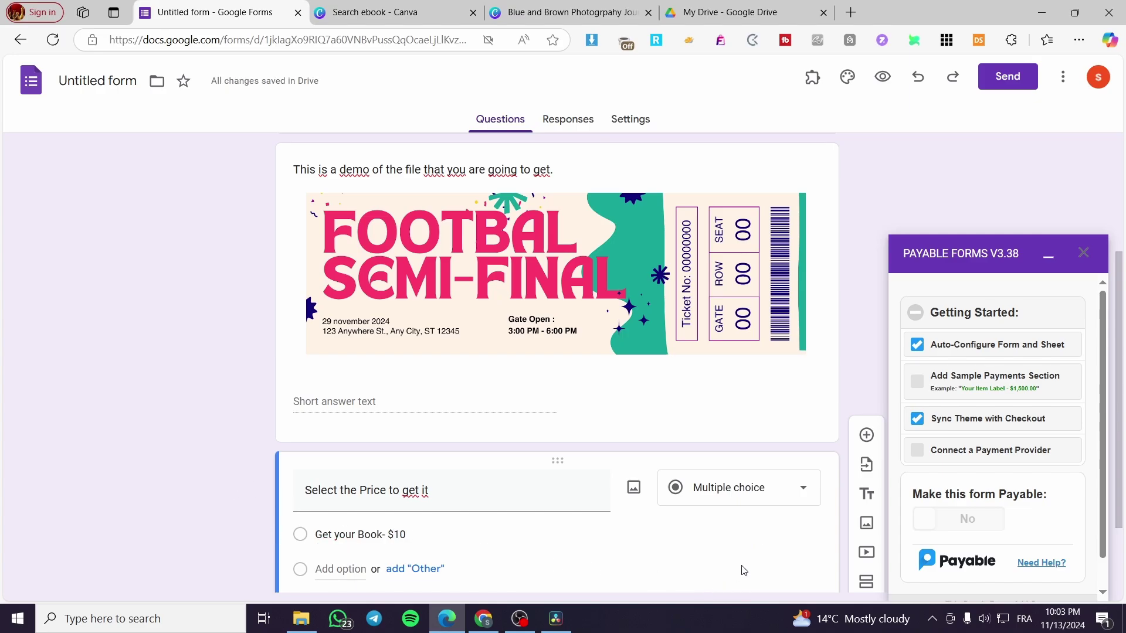
pyautogui.click(381, 534)
pyautogui.click(383, 535)
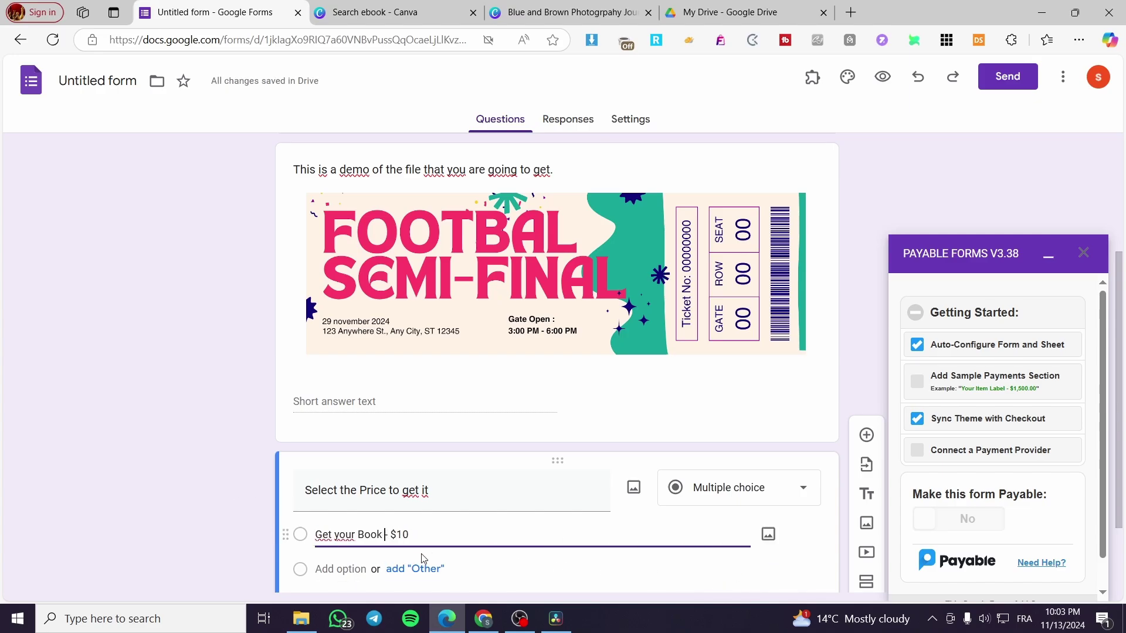
pyautogui.click(231, 498)
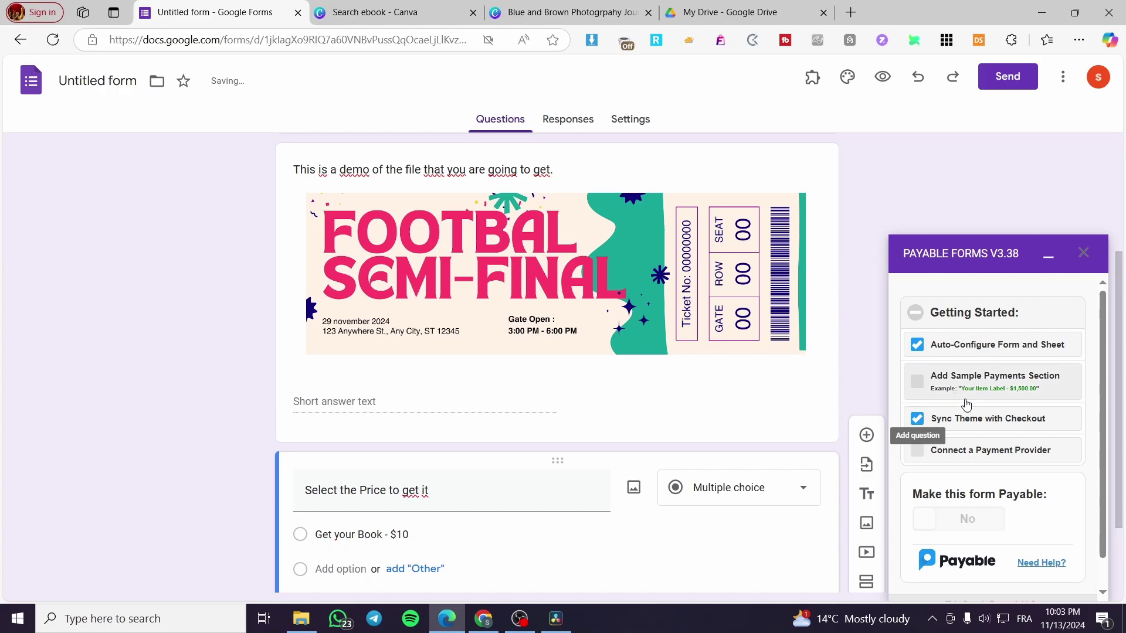
# Add the Payable sample payments section, review its sample questions, and close the completion dialog
pyautogui.click(945, 387)
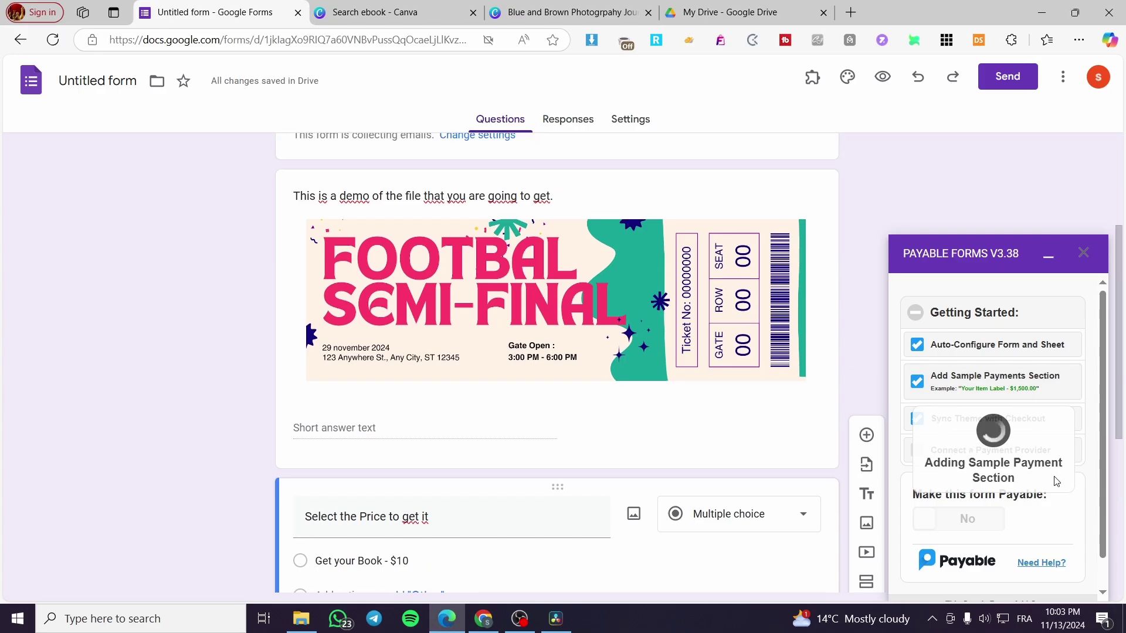
pyautogui.scroll(-8, 633, 487)
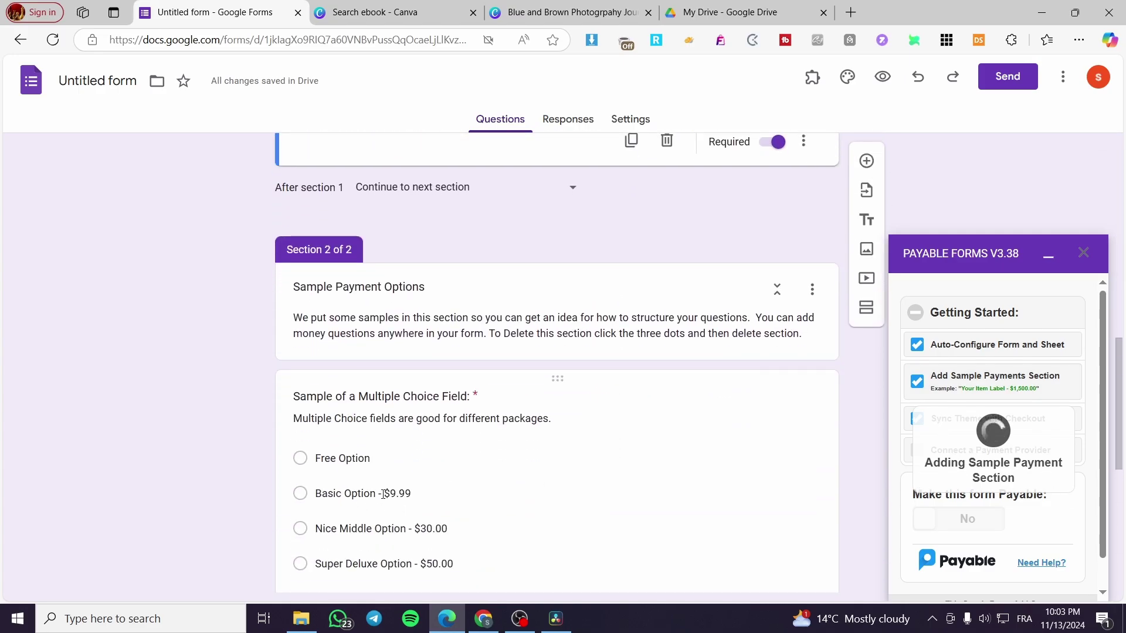
pyautogui.scroll(-5, 379, 452)
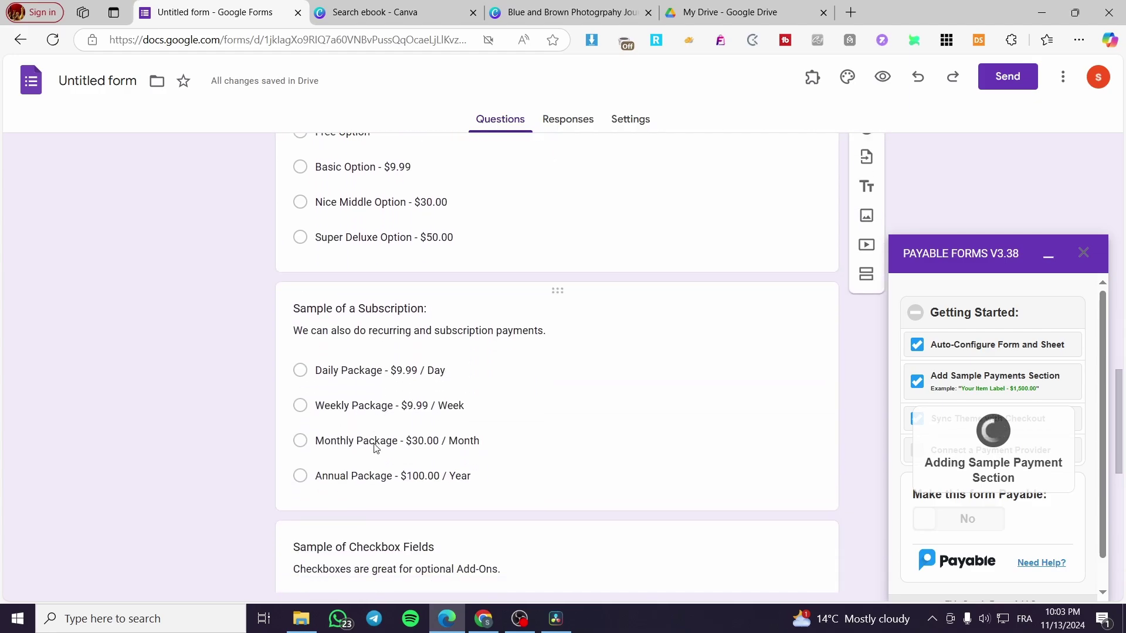
pyautogui.scroll(-2, 375, 448)
pyautogui.click(486, 364)
pyautogui.click(196, 362)
pyautogui.scroll(7, 404, 367)
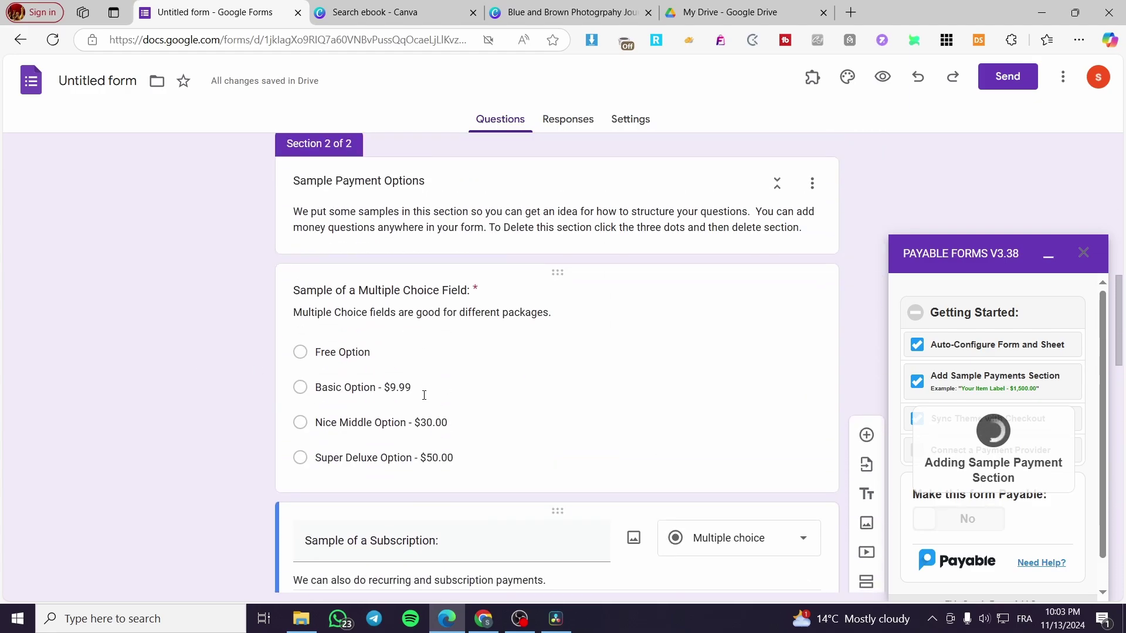
pyautogui.scroll(5, 418, 379)
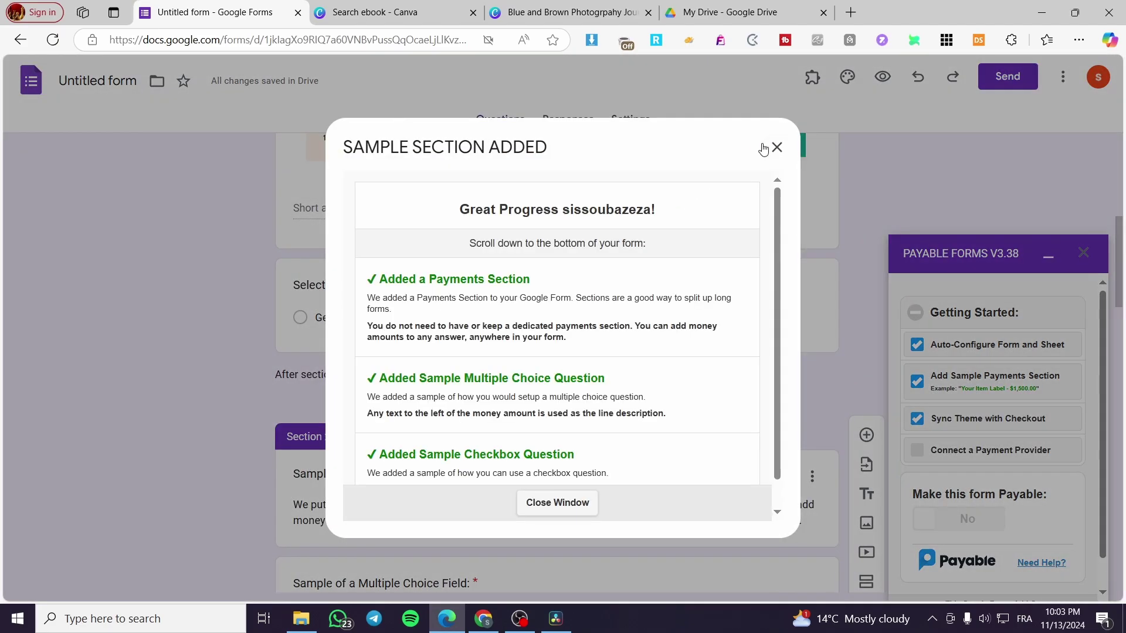
pyautogui.click(777, 147)
# Delete the "Sample Payment Options" section together with its questions
pyautogui.click(813, 481)
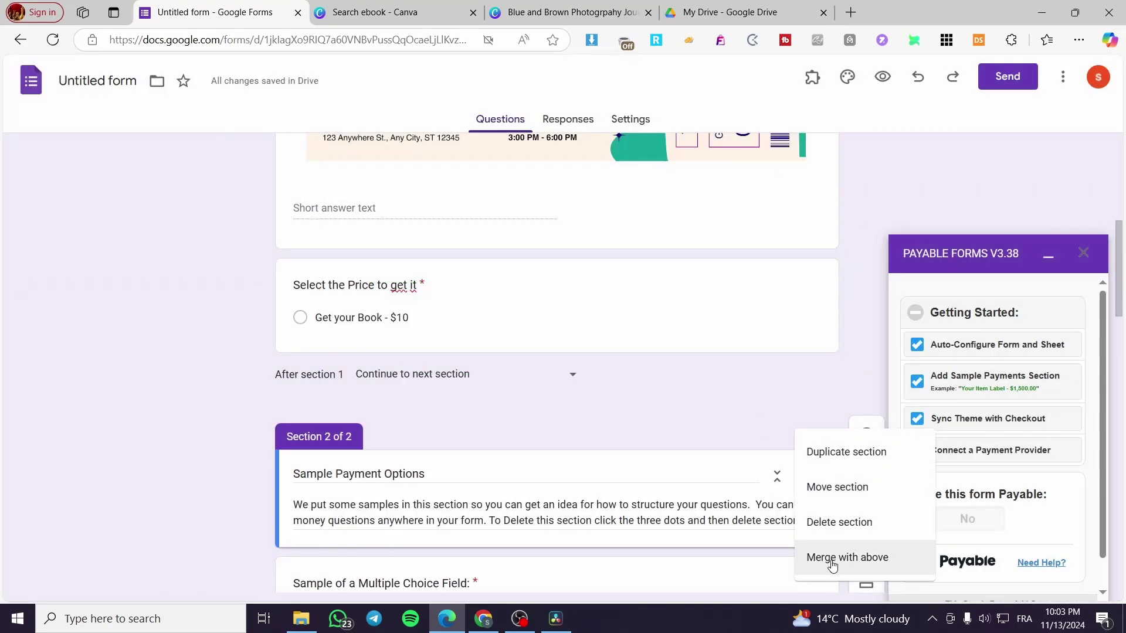
pyautogui.click(821, 520)
pyautogui.click(662, 392)
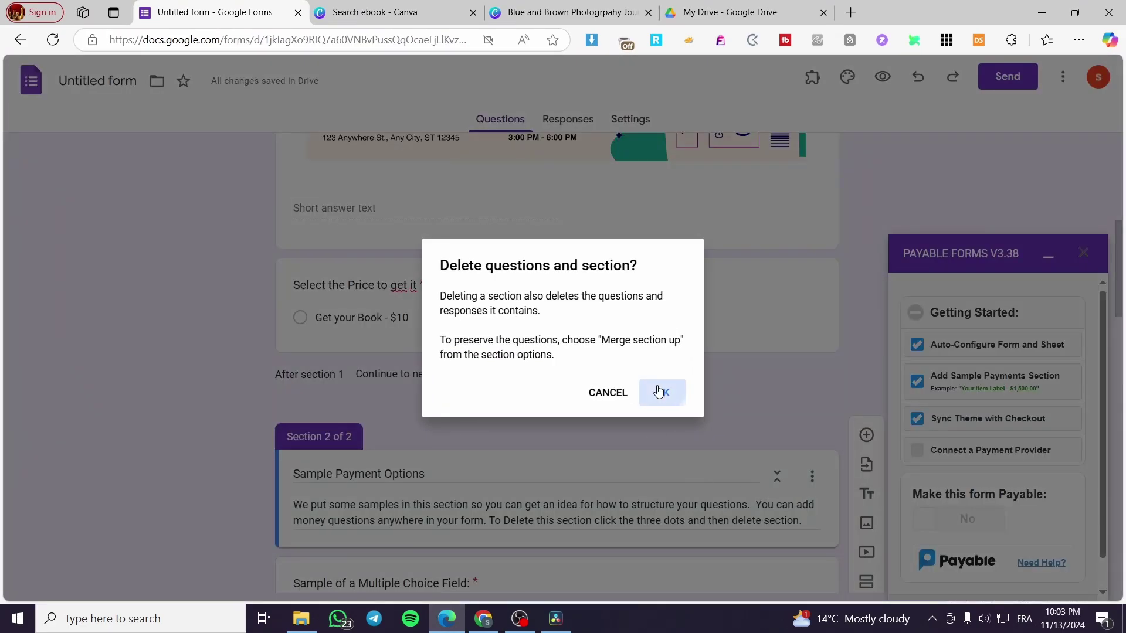
pyautogui.scroll(2, 504, 355)
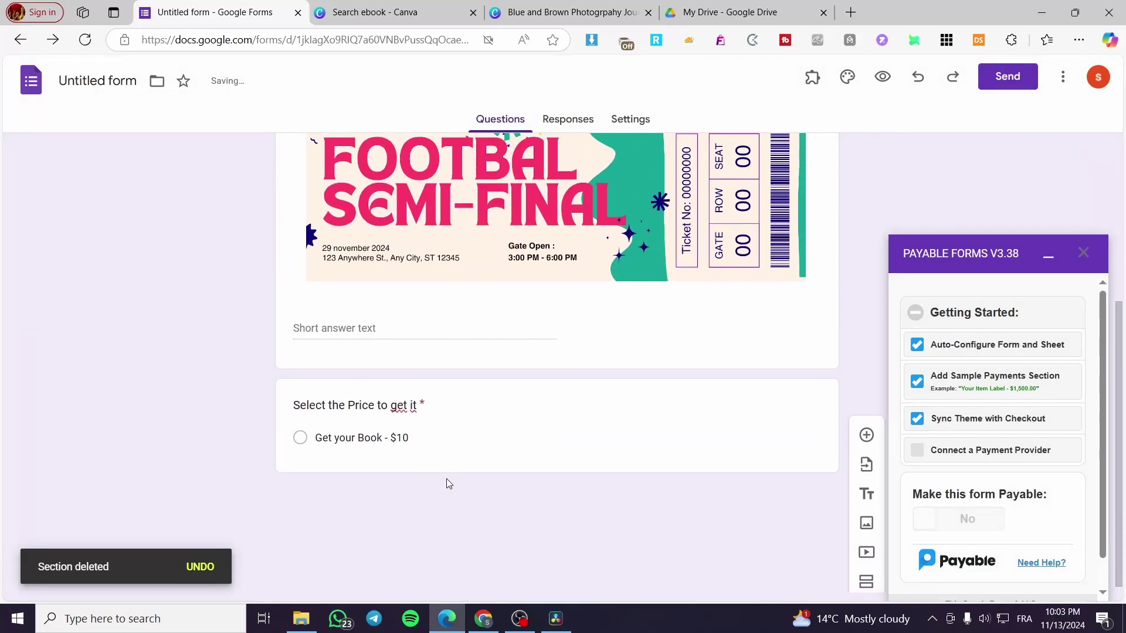
# Review the payment providers offered by Payable Forms and close the provider options
pyautogui.click(931, 460)
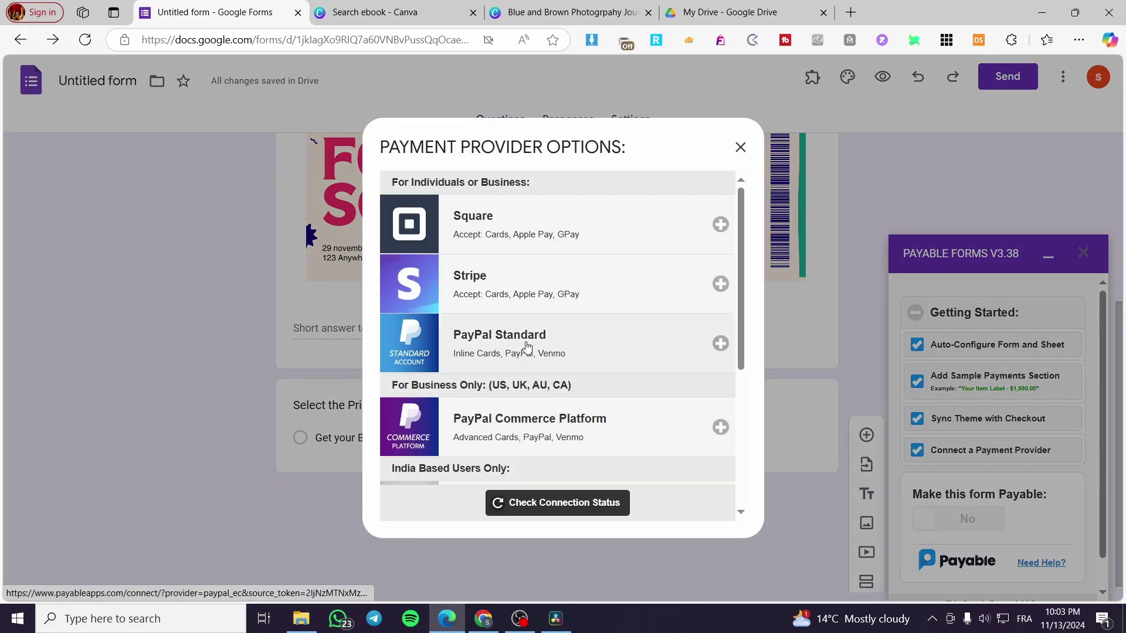
pyautogui.scroll(-5, 551, 344)
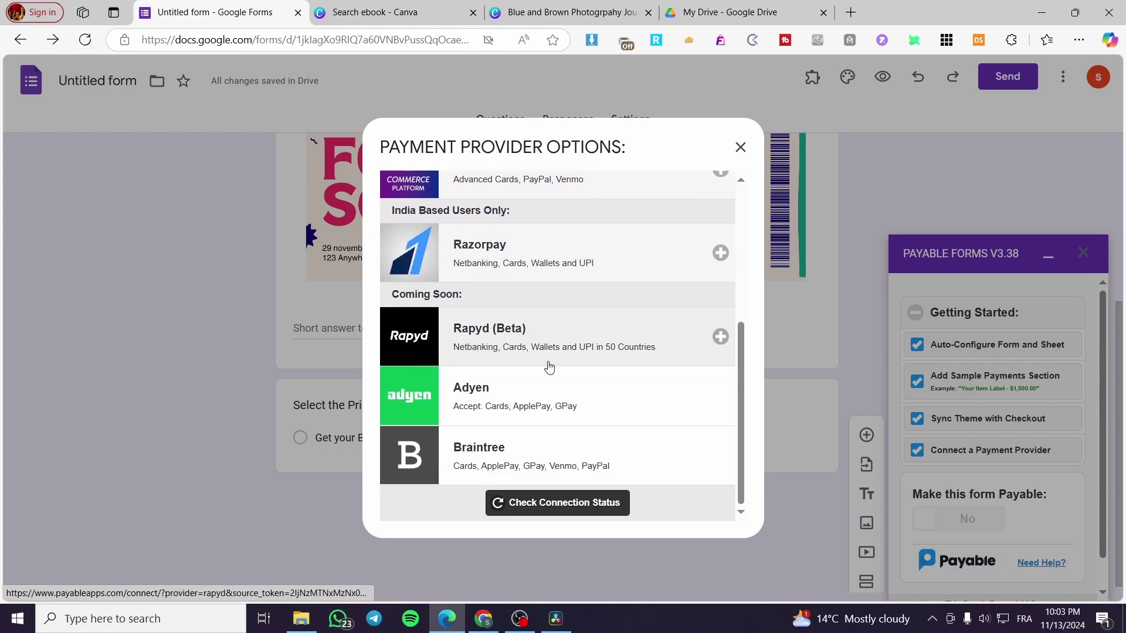
pyautogui.scroll(5, 547, 367)
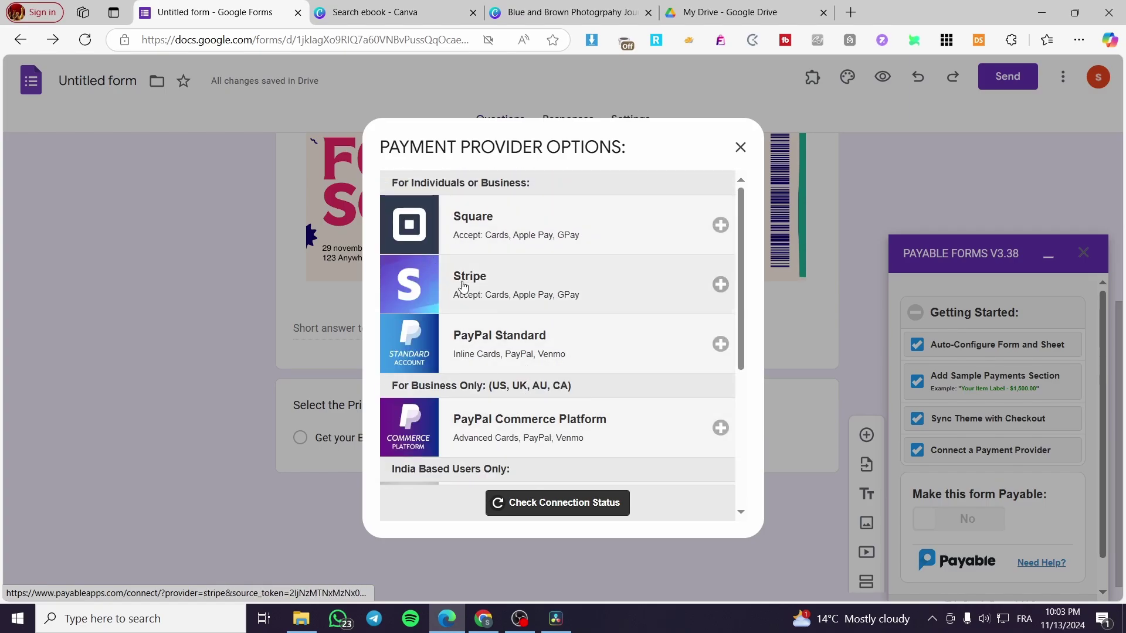
pyautogui.click(738, 144)
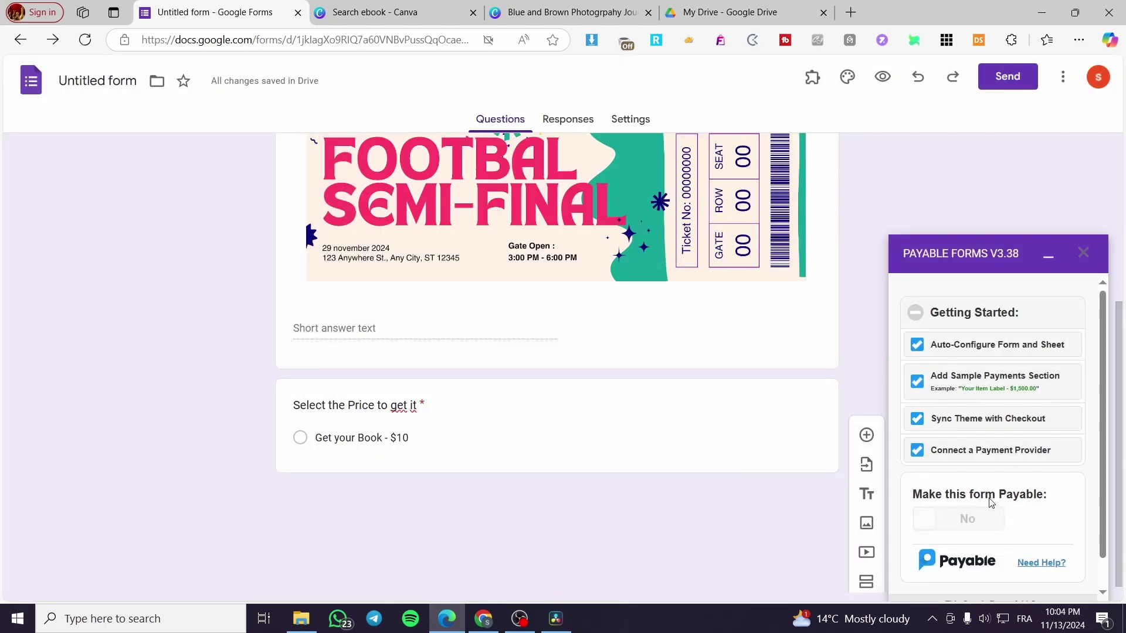
# Try to make the form payable in the Payable Forms add-on
pyautogui.doubleClick(958, 528)
pyautogui.click(931, 525)
pyautogui.scroll(-1, 1009, 511)
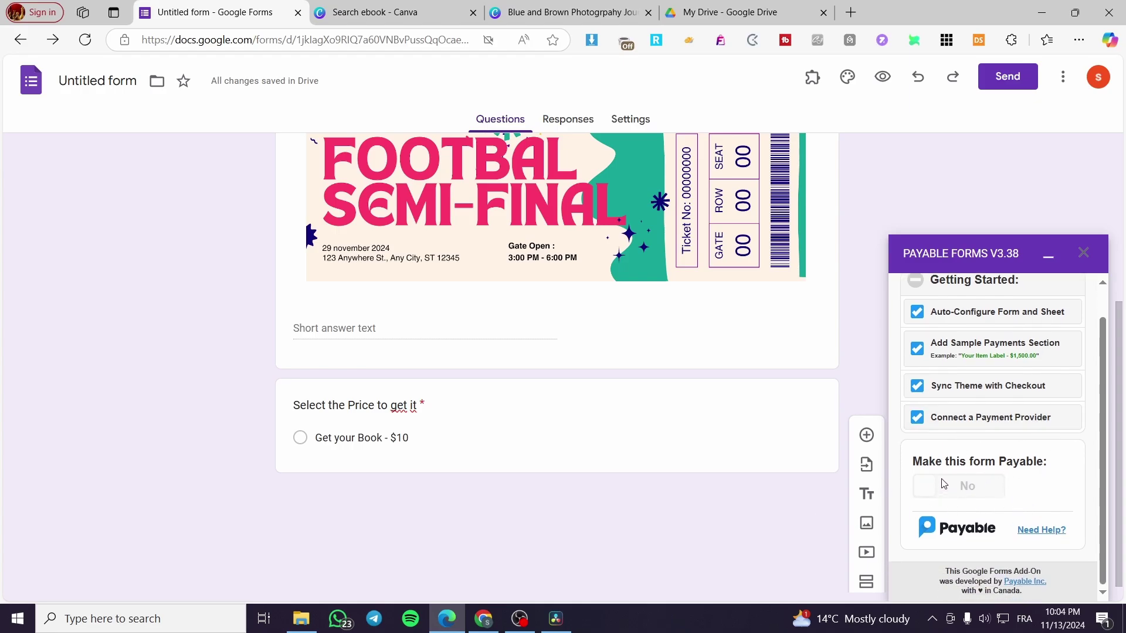
pyautogui.click(1037, 481)
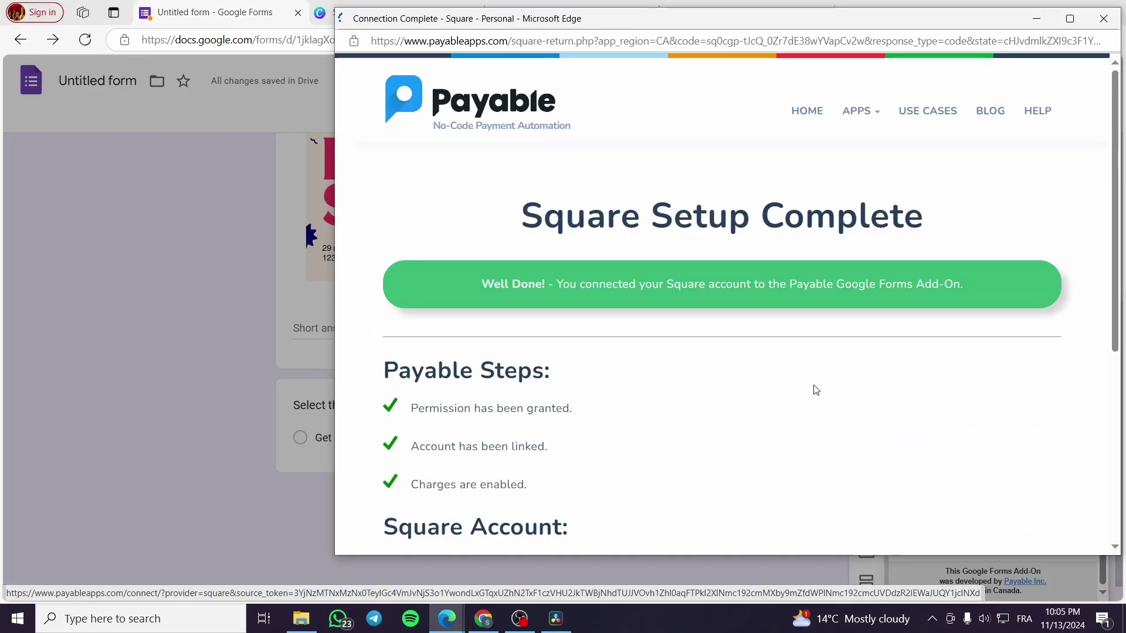
# Review the Square connection details, dismiss the system upgrades notice, and close the Square setup window
pyautogui.scroll(-5, 832, 241)
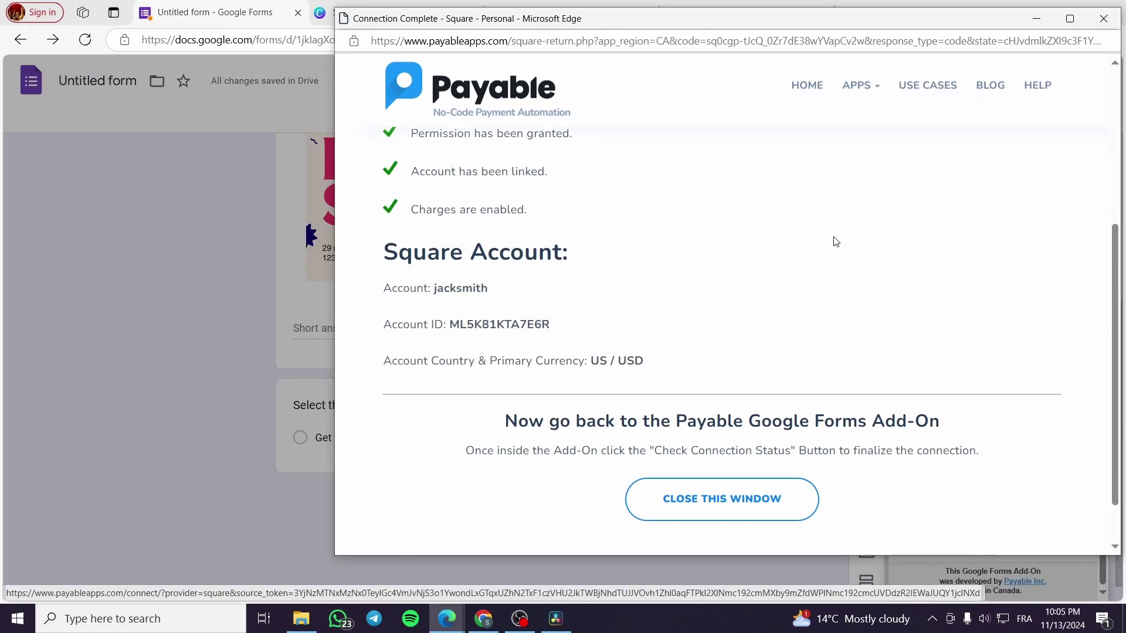
pyautogui.scroll(1, 708, 300)
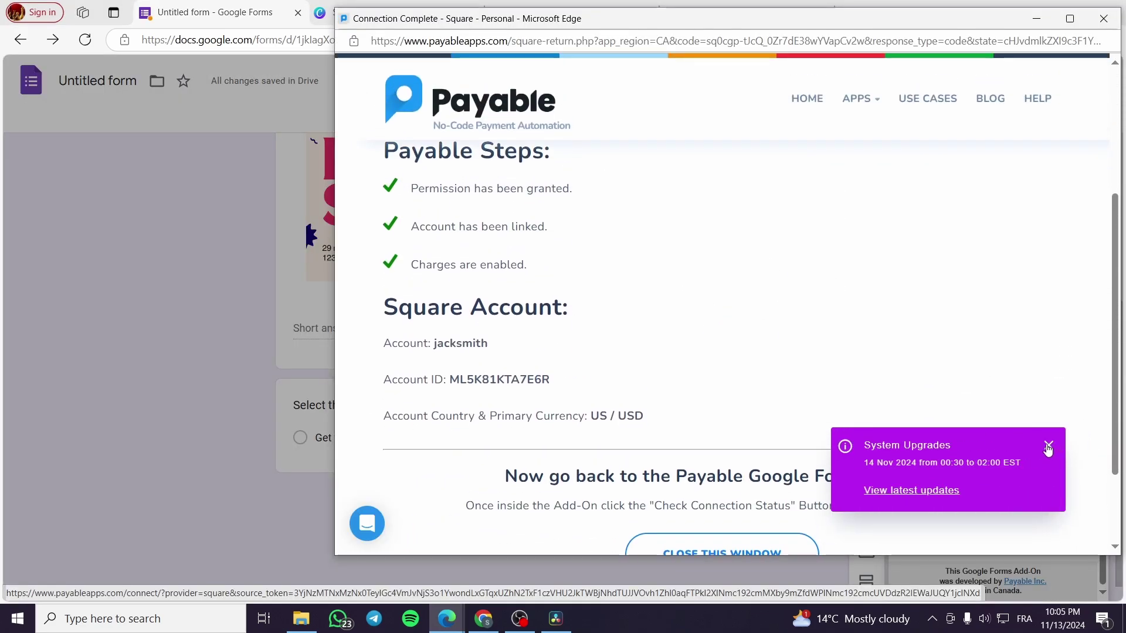
pyautogui.click(1047, 448)
pyautogui.scroll(-2, 799, 377)
pyautogui.click(729, 434)
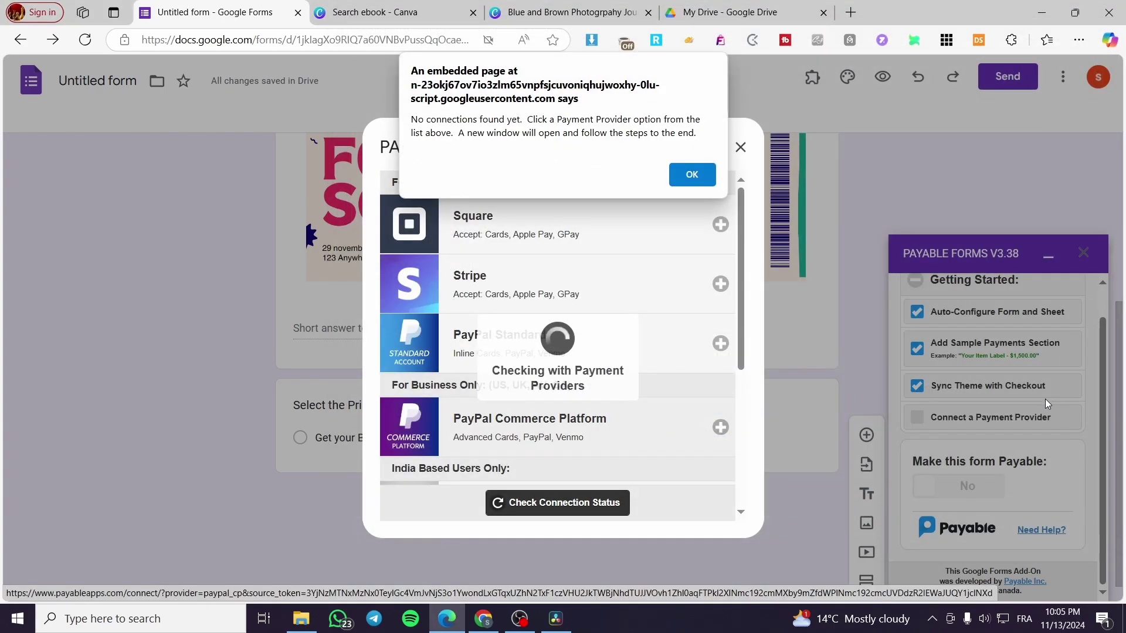
# Dismiss the provider connection alert, then reopen and close the payment provider options to refresh the Square connection
pyautogui.click(694, 174)
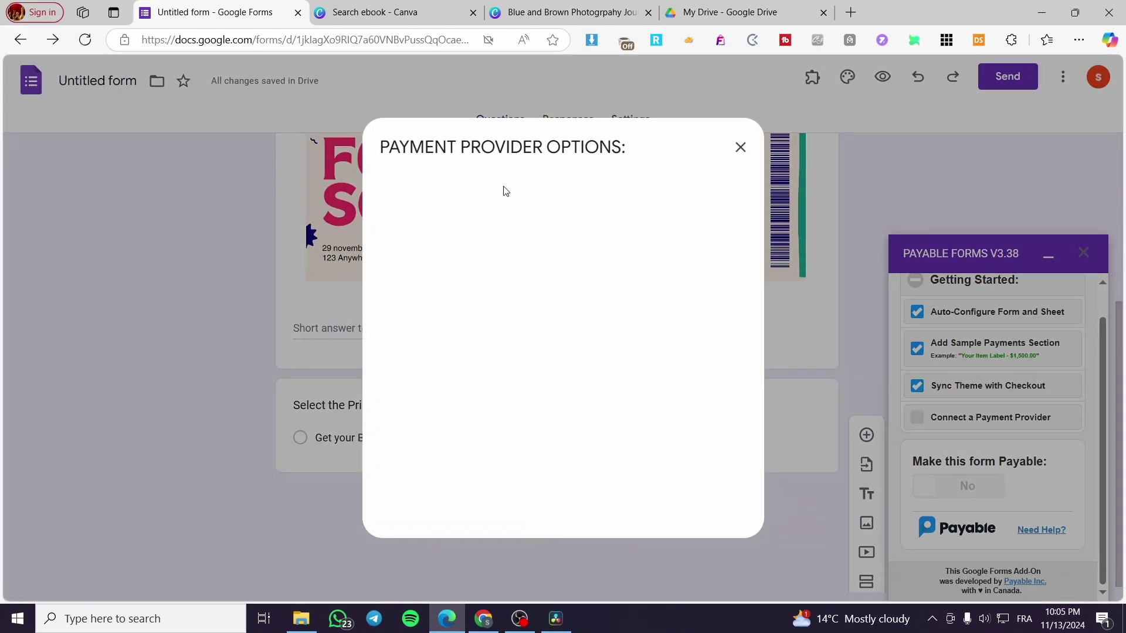
pyautogui.click(739, 147)
pyautogui.click(918, 420)
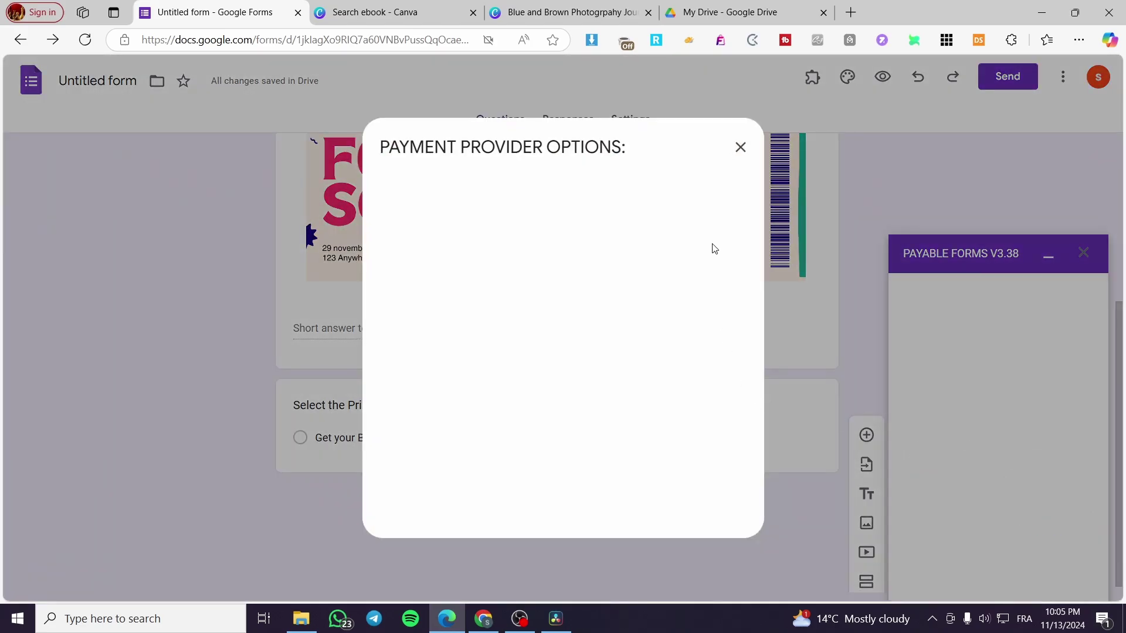
pyautogui.click(739, 147)
# Set the form's "Make this form Payable" option to Yes
pyautogui.click(933, 523)
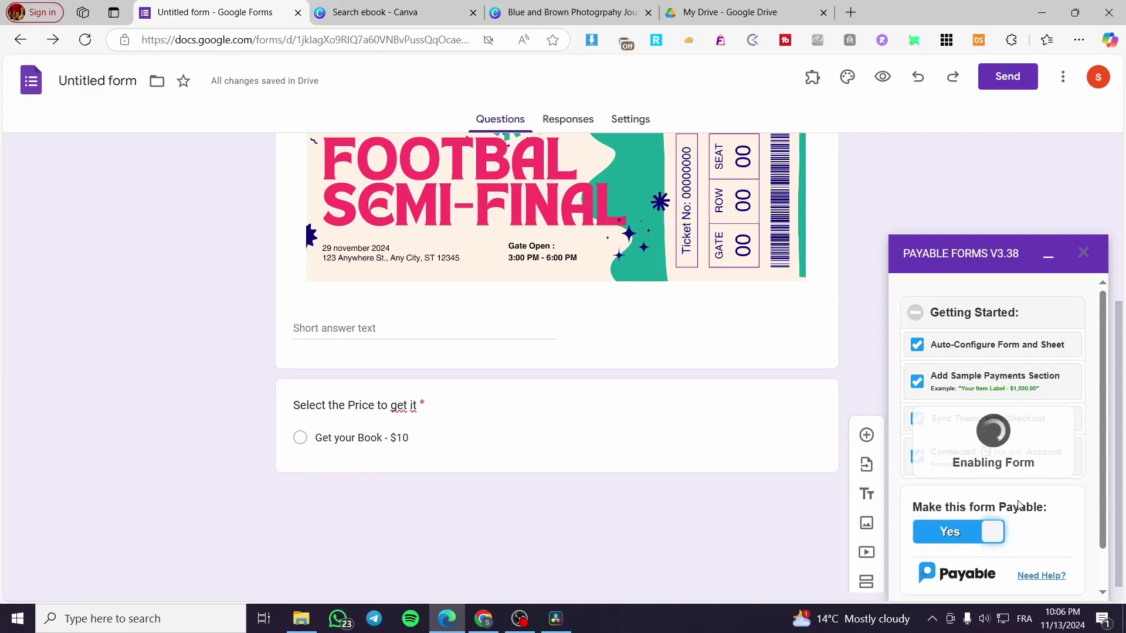
pyautogui.scroll(-1, 1042, 478)
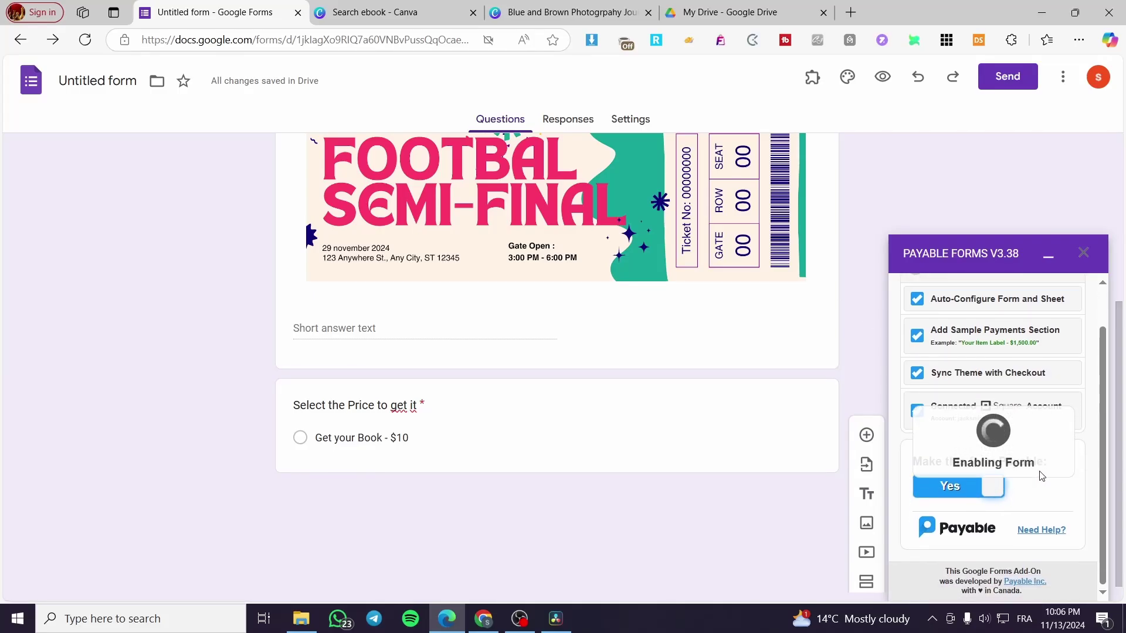